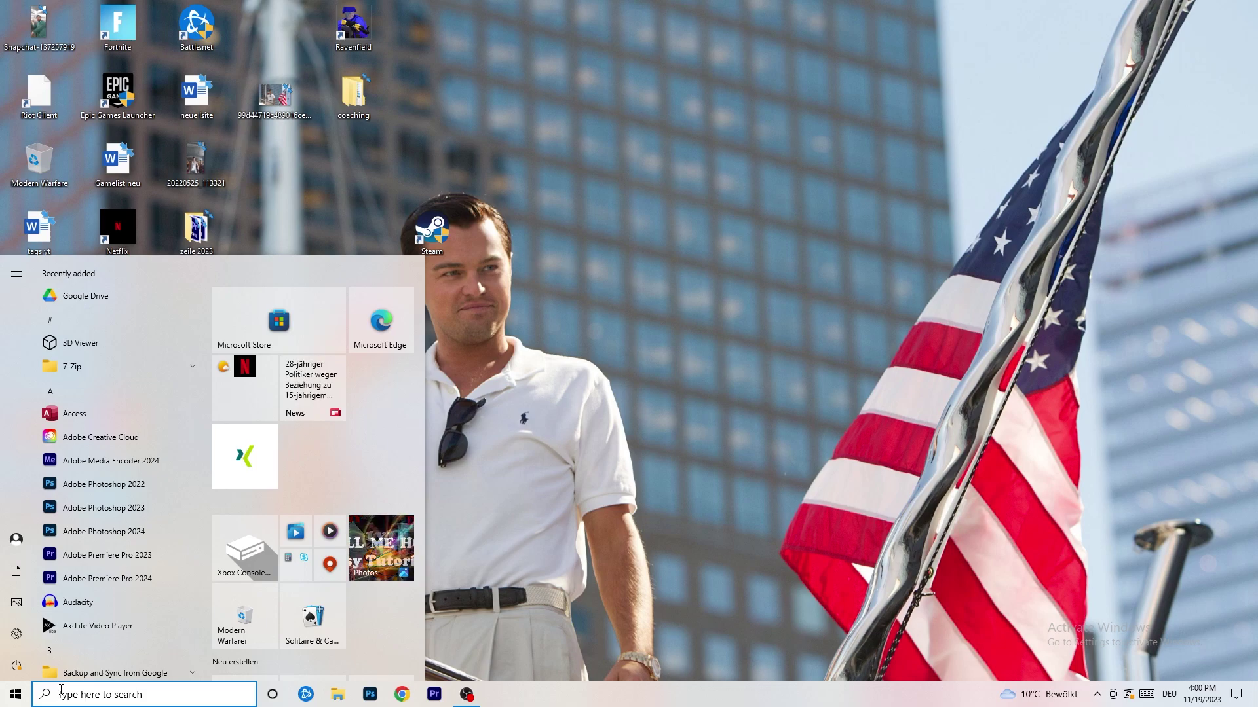
Step: Open the Windows Gaming settings and review the Xbox Game Bar and Captures options, including the maximum recording length choices
left_click(17, 633)
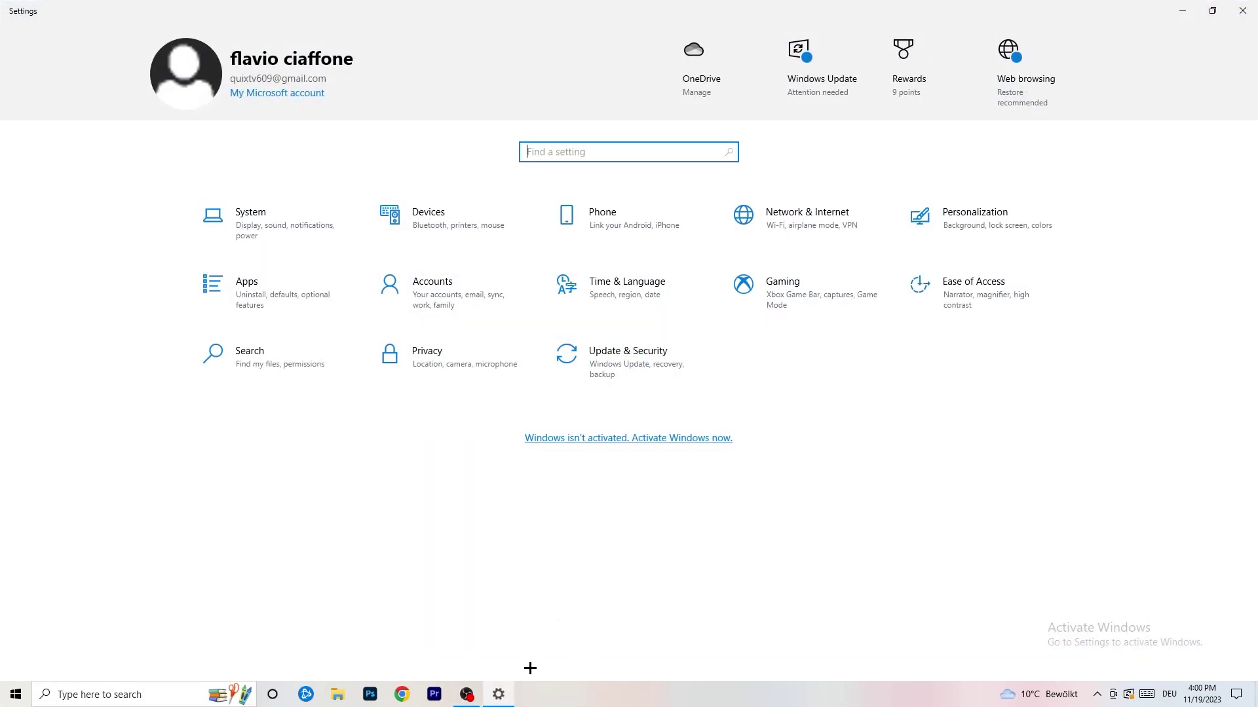
left_click(811, 299)
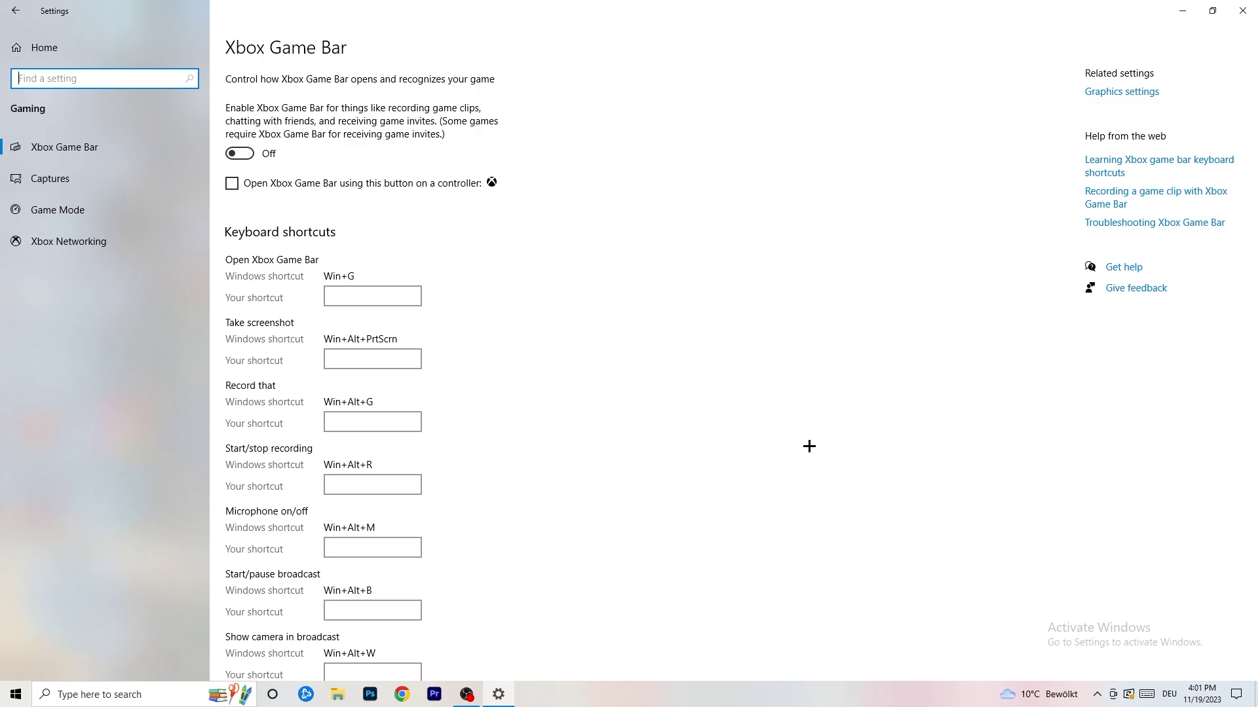
left_click(104, 181)
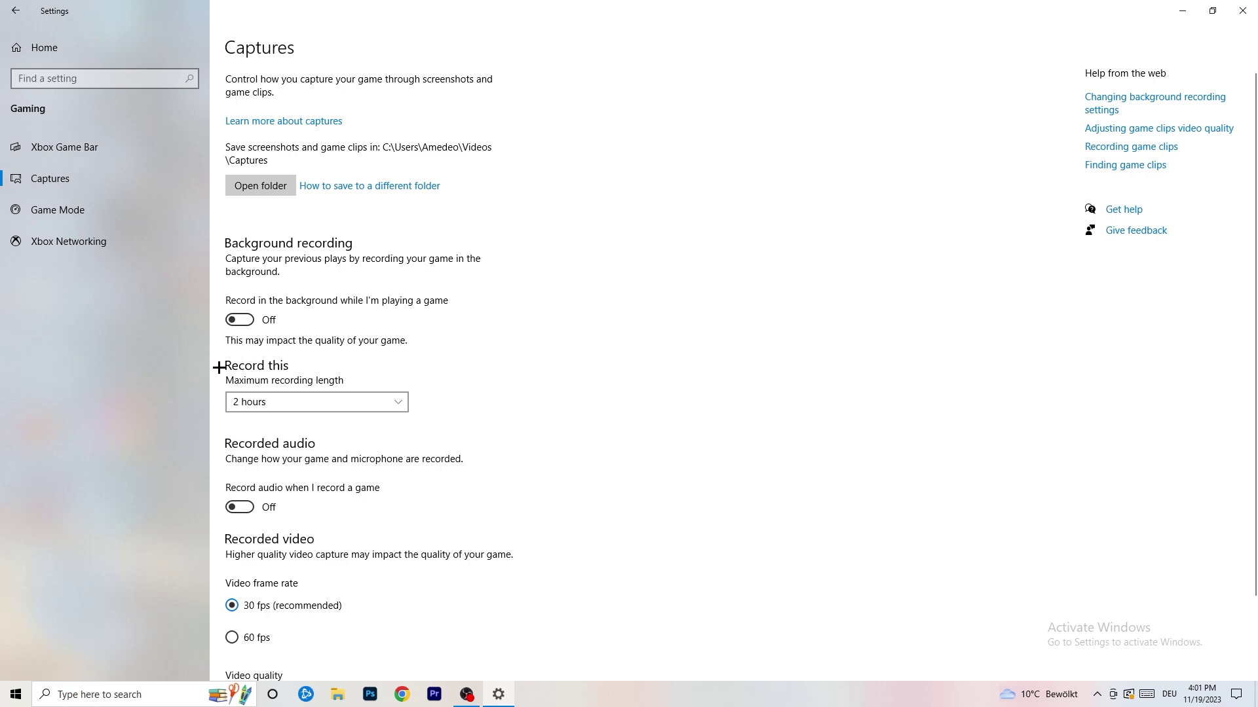
left_click(303, 404)
left_click(516, 360)
left_click(374, 395)
left_click(792, 348)
scroll(423, 557, "down", 2)
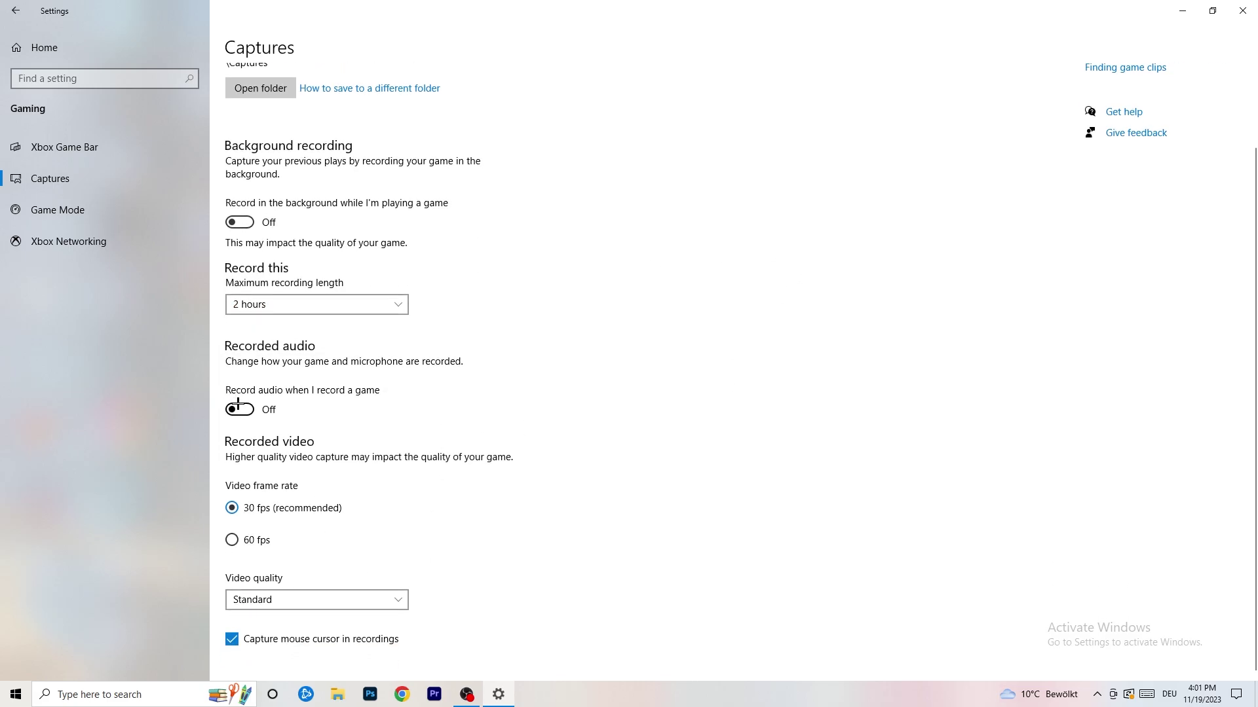
Step: Check the Game Mode setting and close Settings
left_click(92, 207)
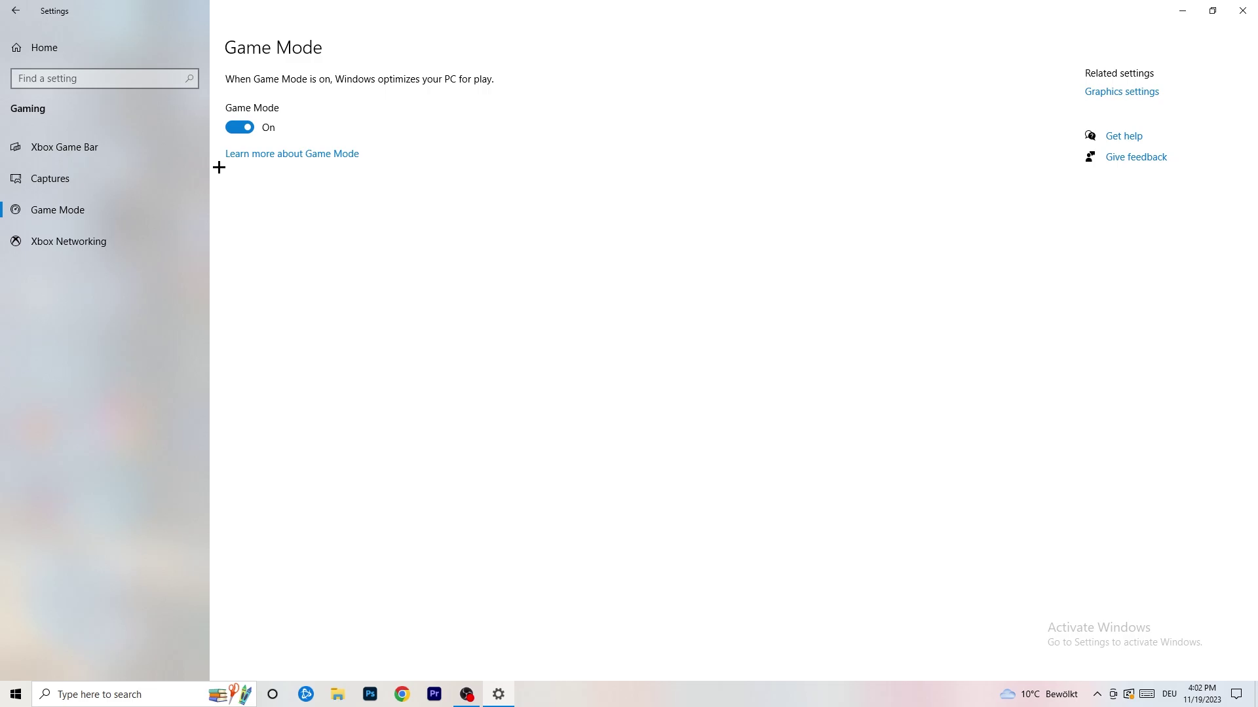
left_click(1243, 10)
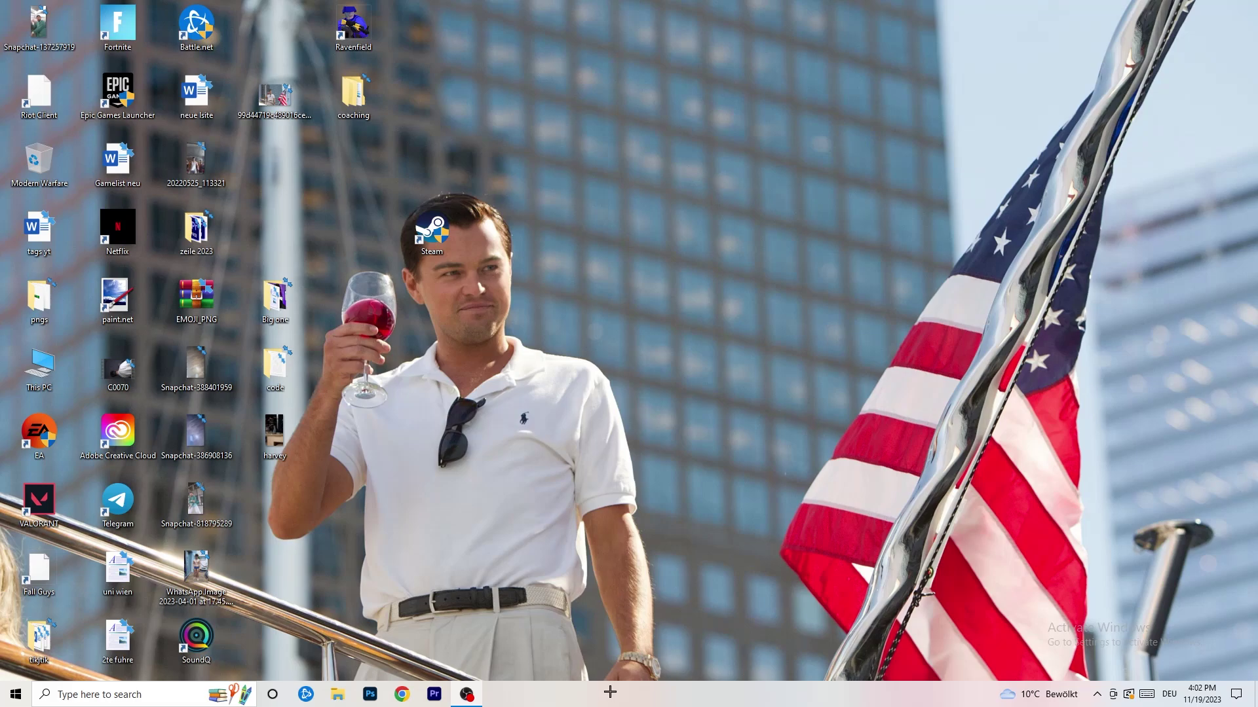
left_click_drag(626, 681, 440, 616)
Step: Open Task Manager
right_click(649, 701)
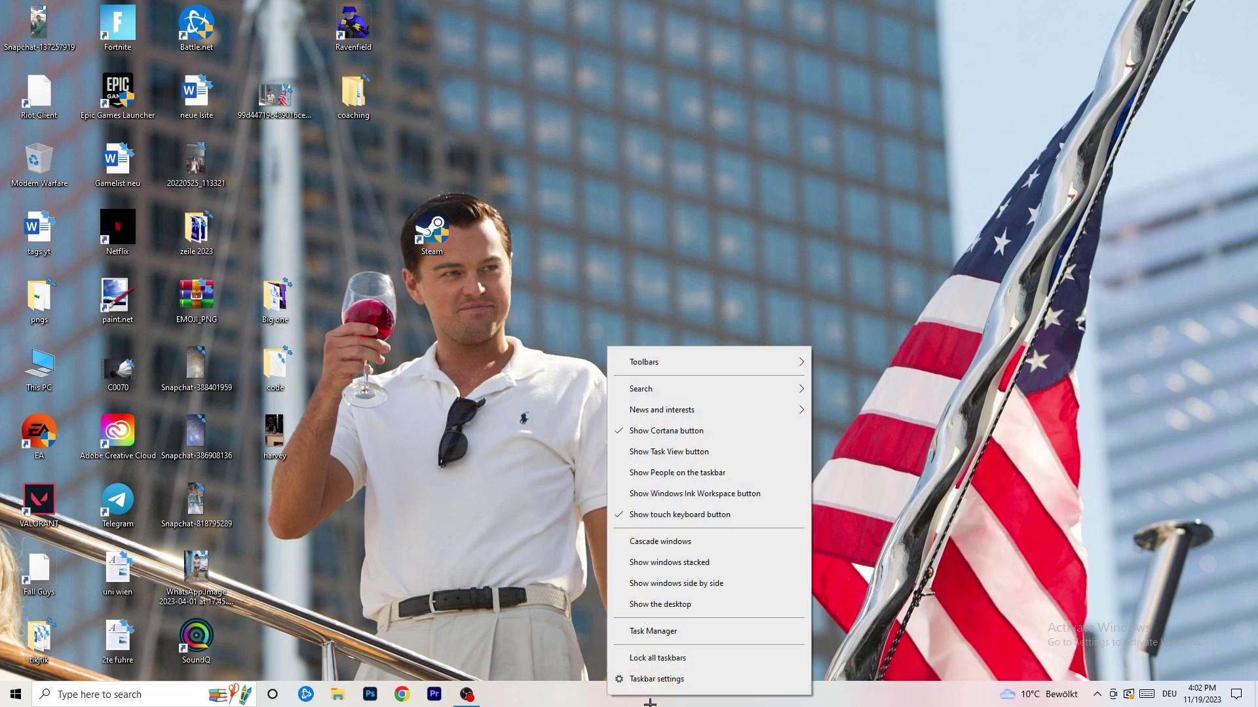
left_click(676, 634)
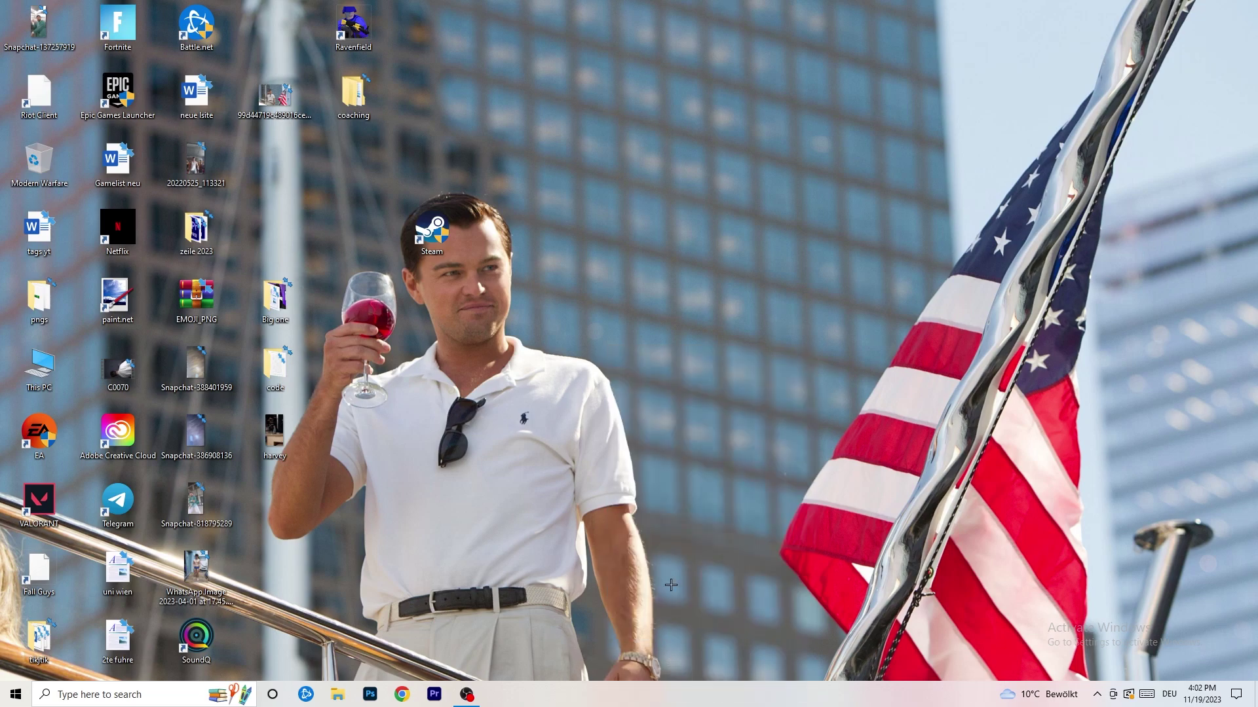
left_click(727, 32)
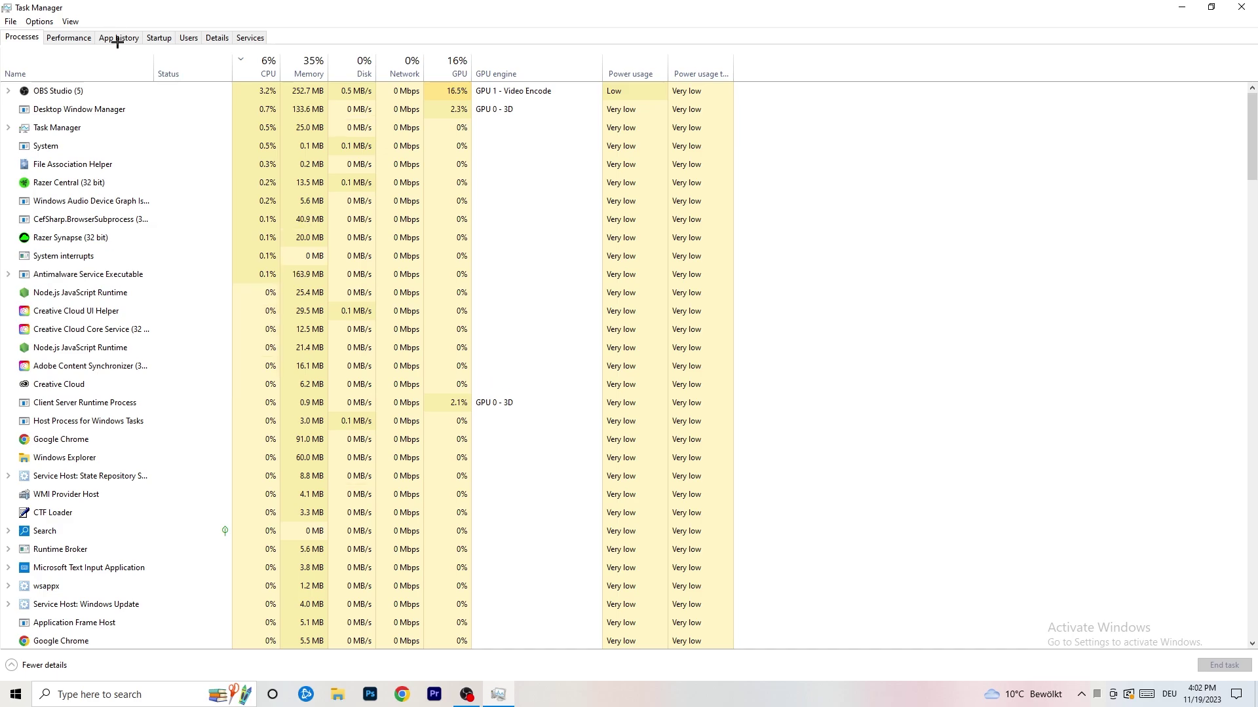
Step: Sort the running processes by GPU and by CPU usage, and look at the actions available for OBS Studio
left_click(267, 60)
left_click(441, 66)
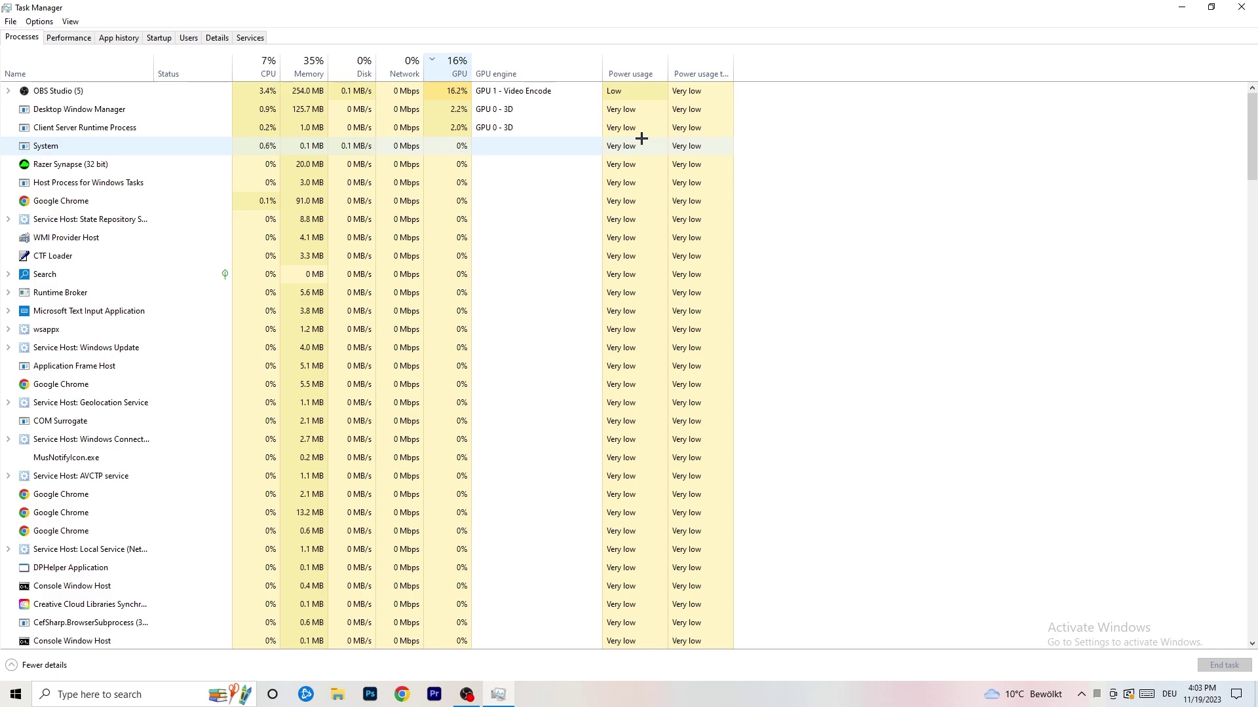
right_click(457, 93)
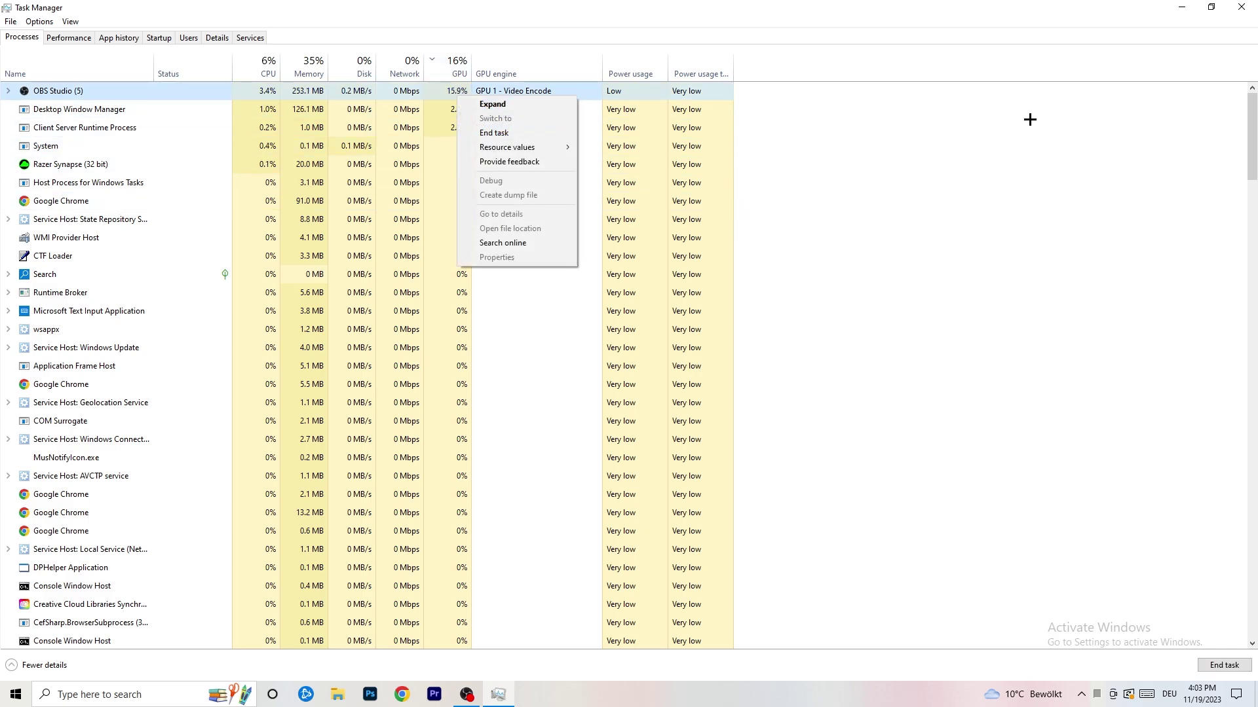
left_click(1021, 120)
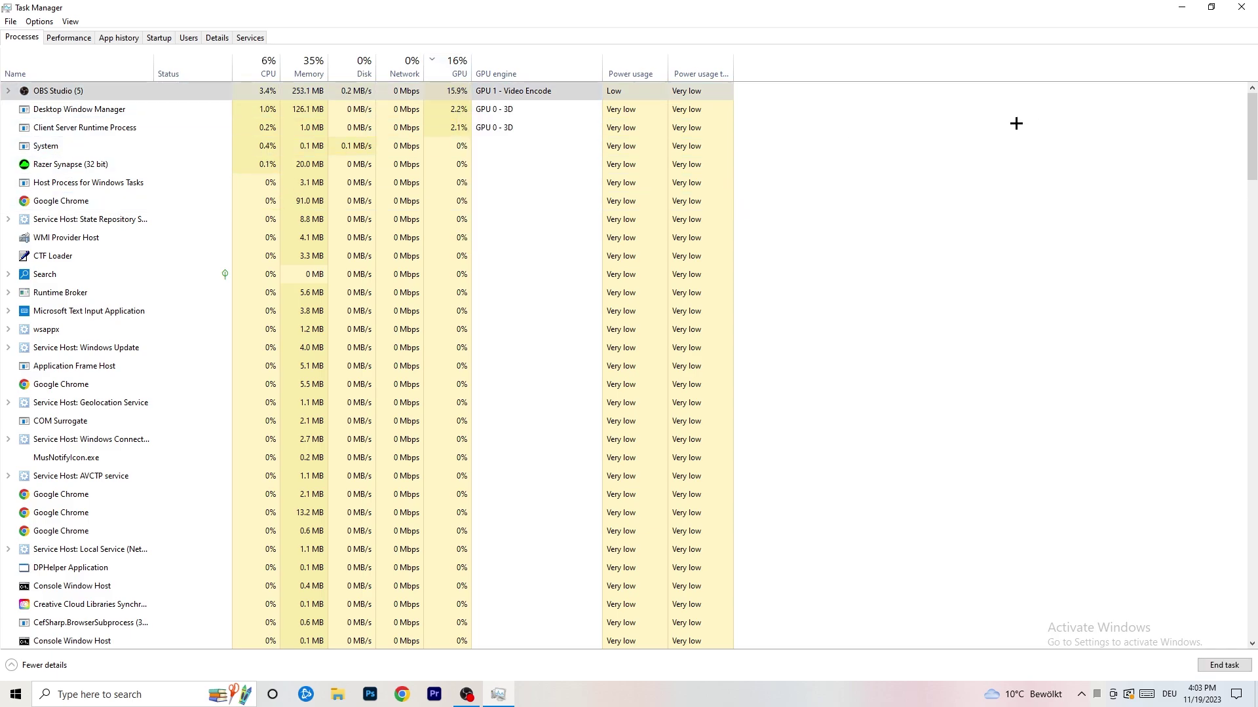
left_click(265, 65)
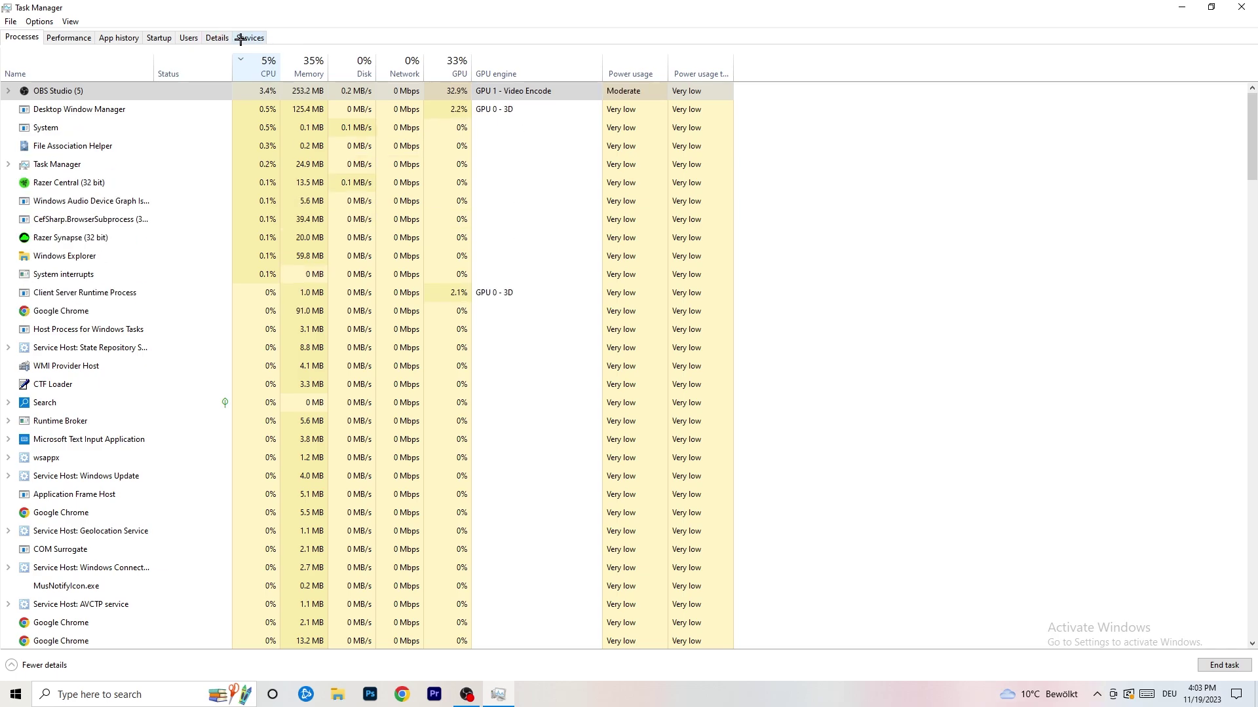
Step: Browse the detailed process list and view the priority options for a Creative Cloud UI process
left_click(208, 38)
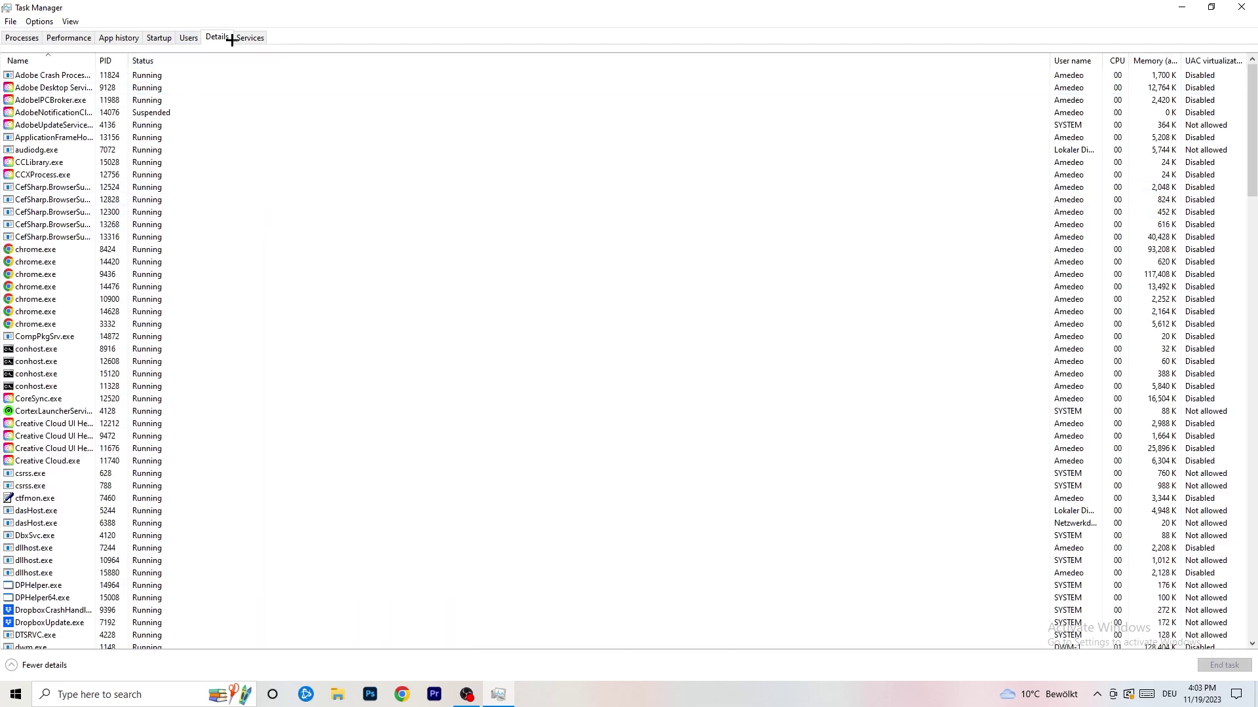
scroll(199, 331, "down", 9)
scroll(185, 340, "up", 9)
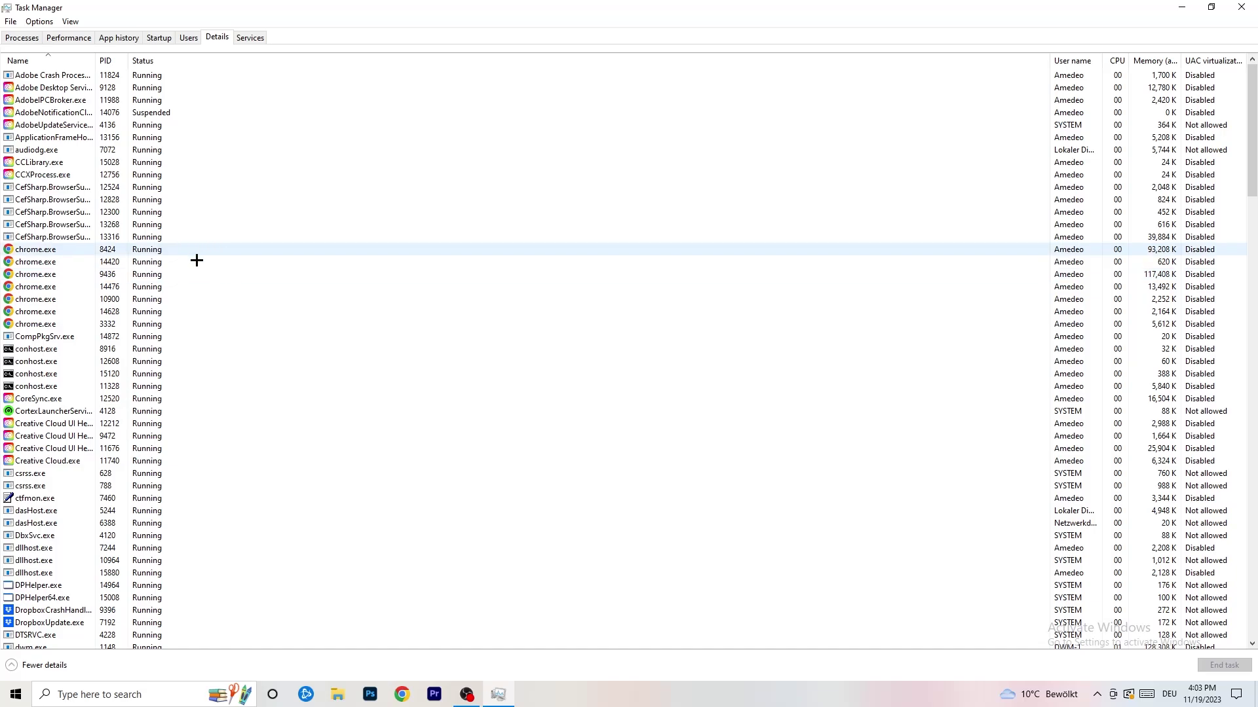
scroll(72, 347, "down", 3)
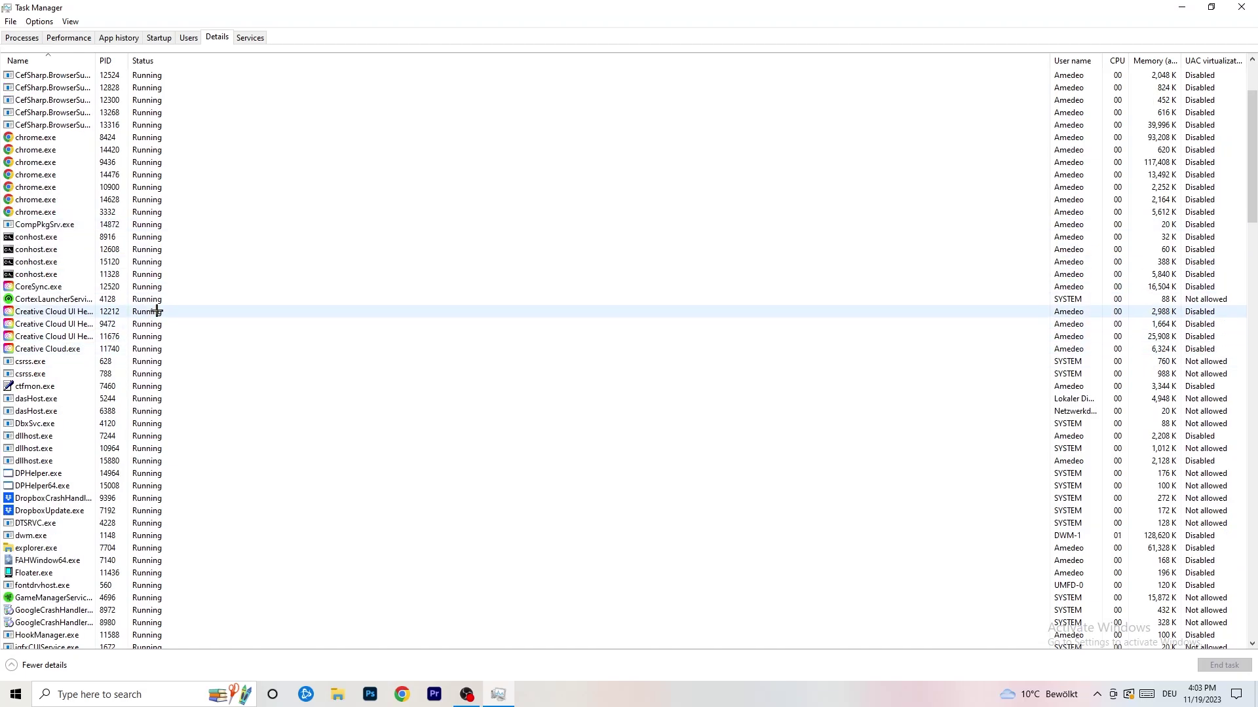
right_click(52, 337)
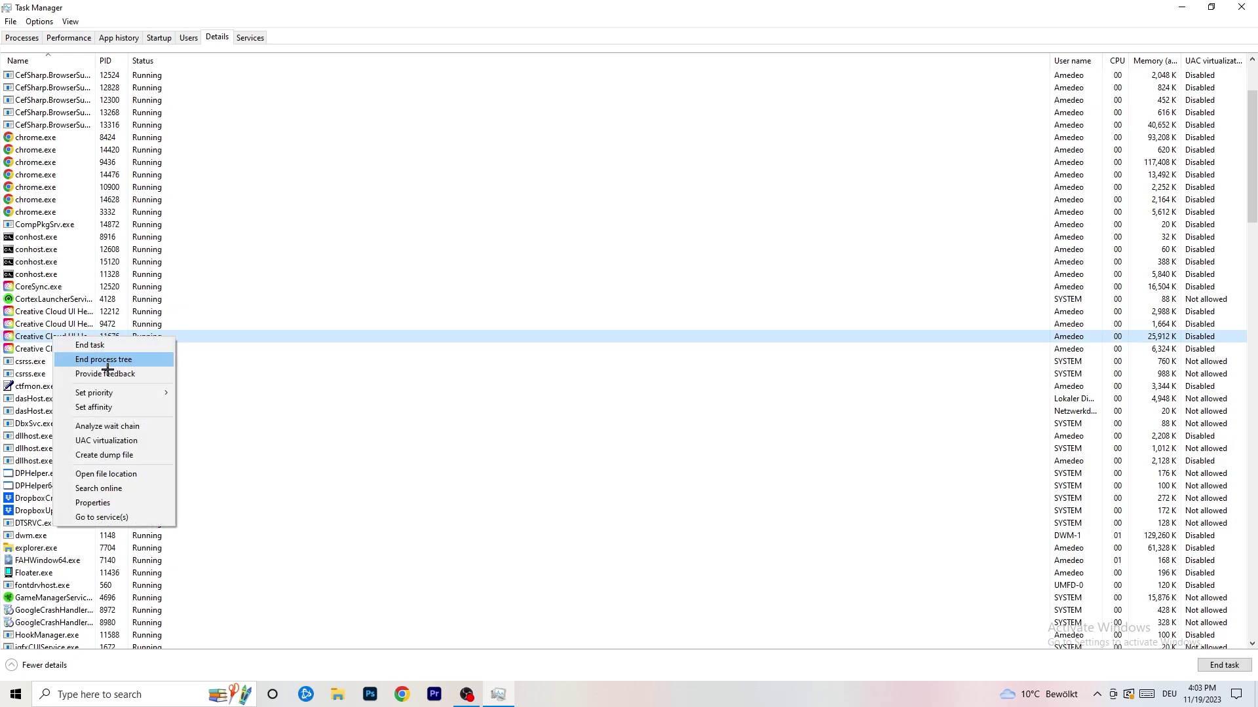
mouse_move(157, 393)
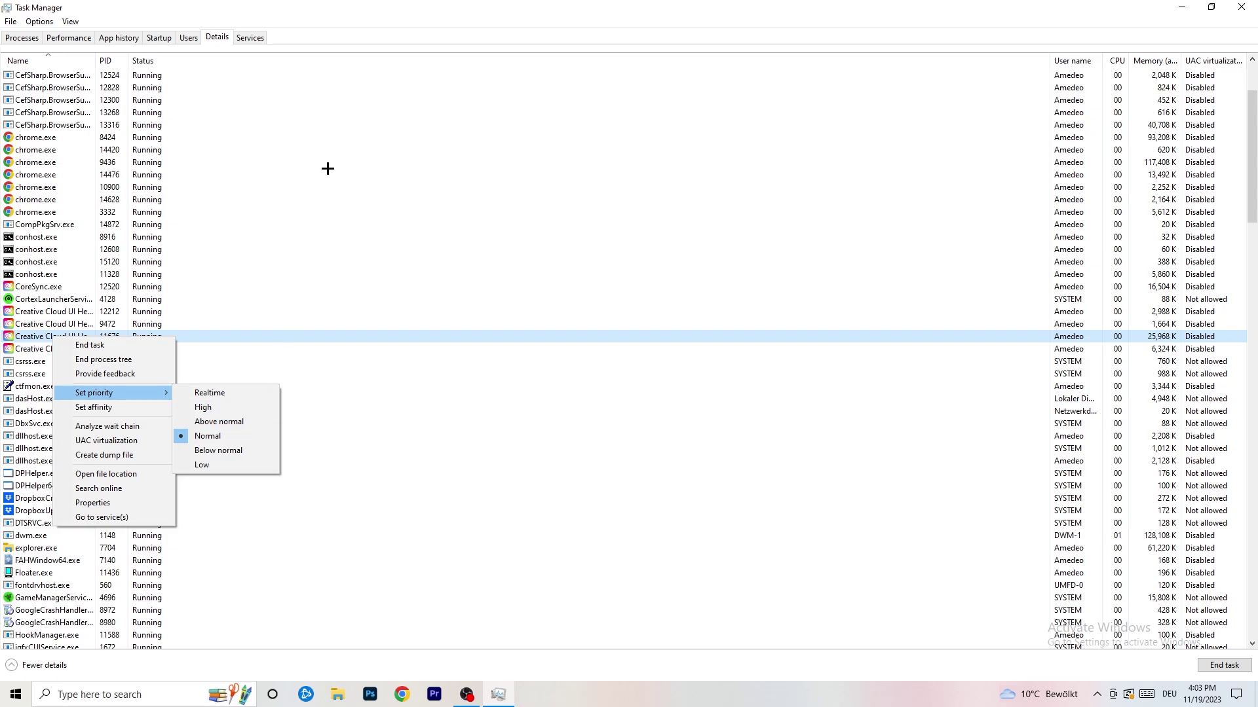
left_click(160, 37)
Step: Review the startup apps, look at the actions available for DT_Startup, and close Task Manager
left_click(160, 36)
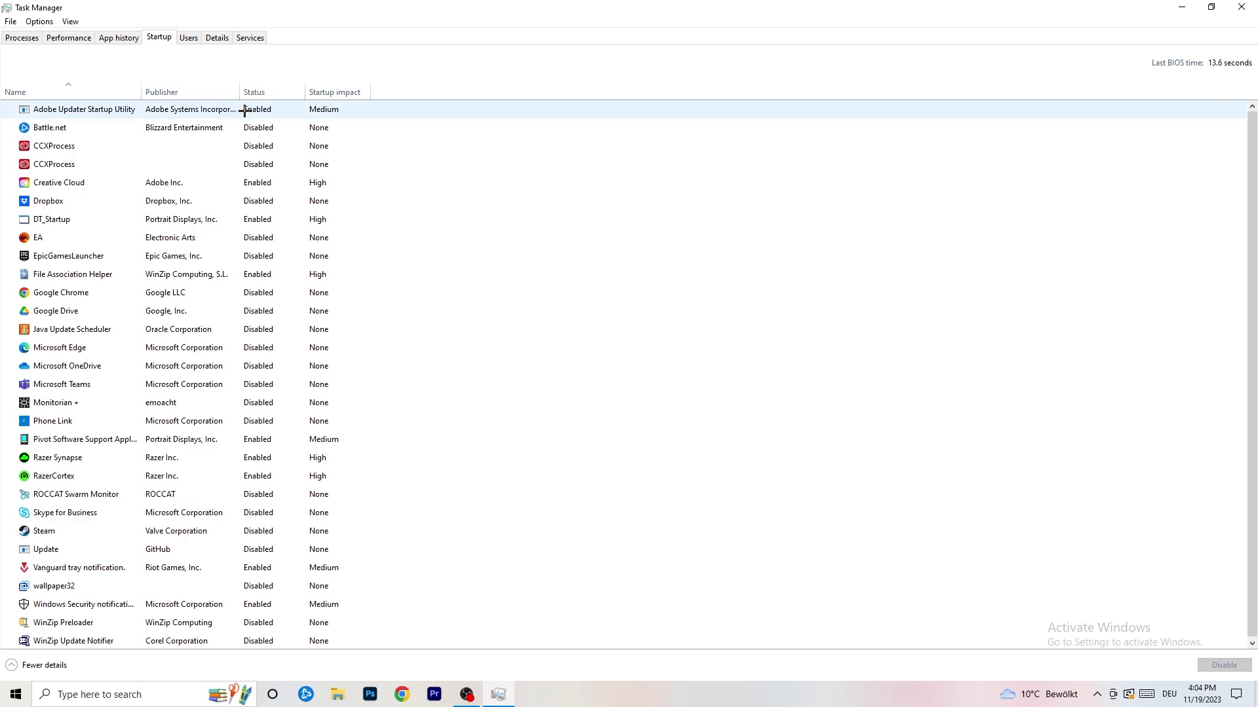
right_click(288, 216)
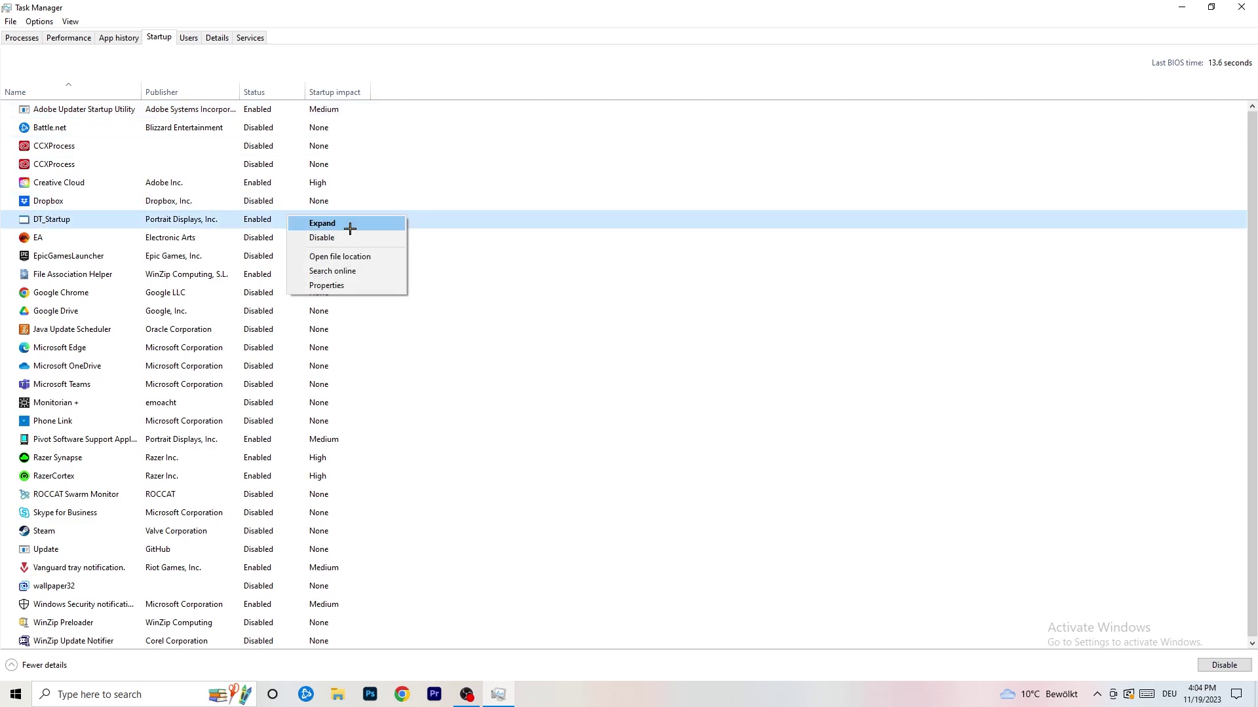
left_click(824, 4)
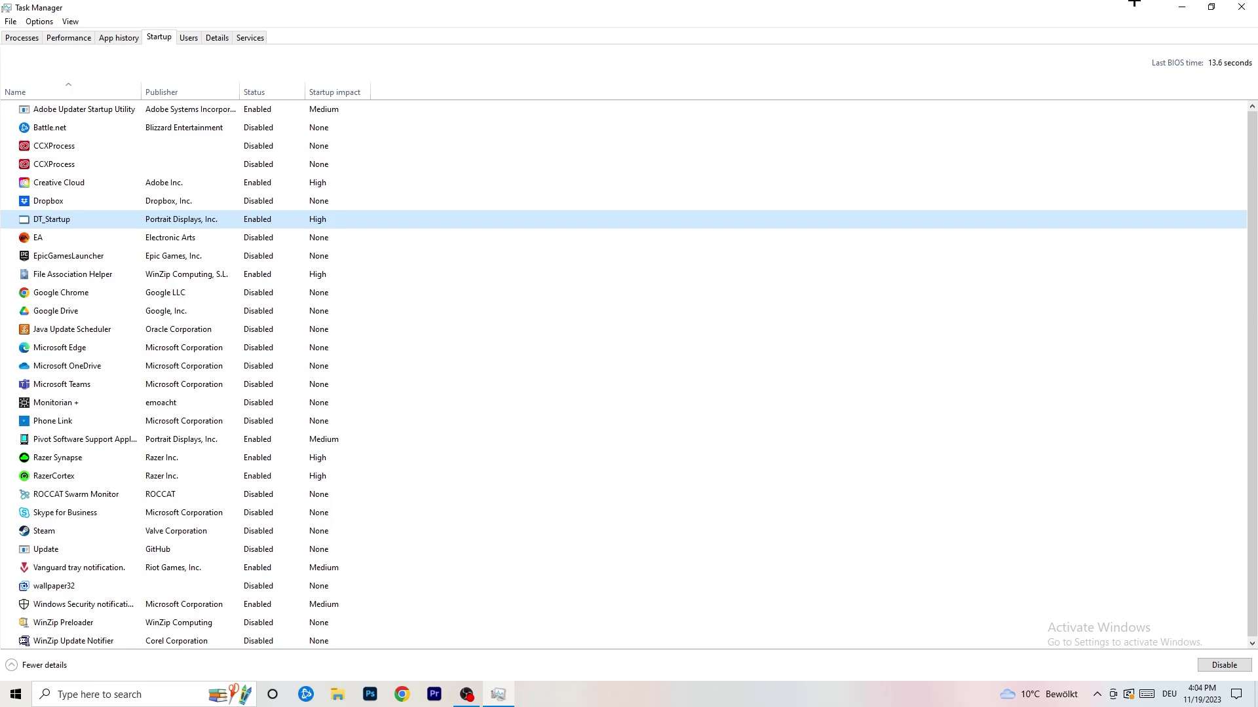
left_click(1241, 6)
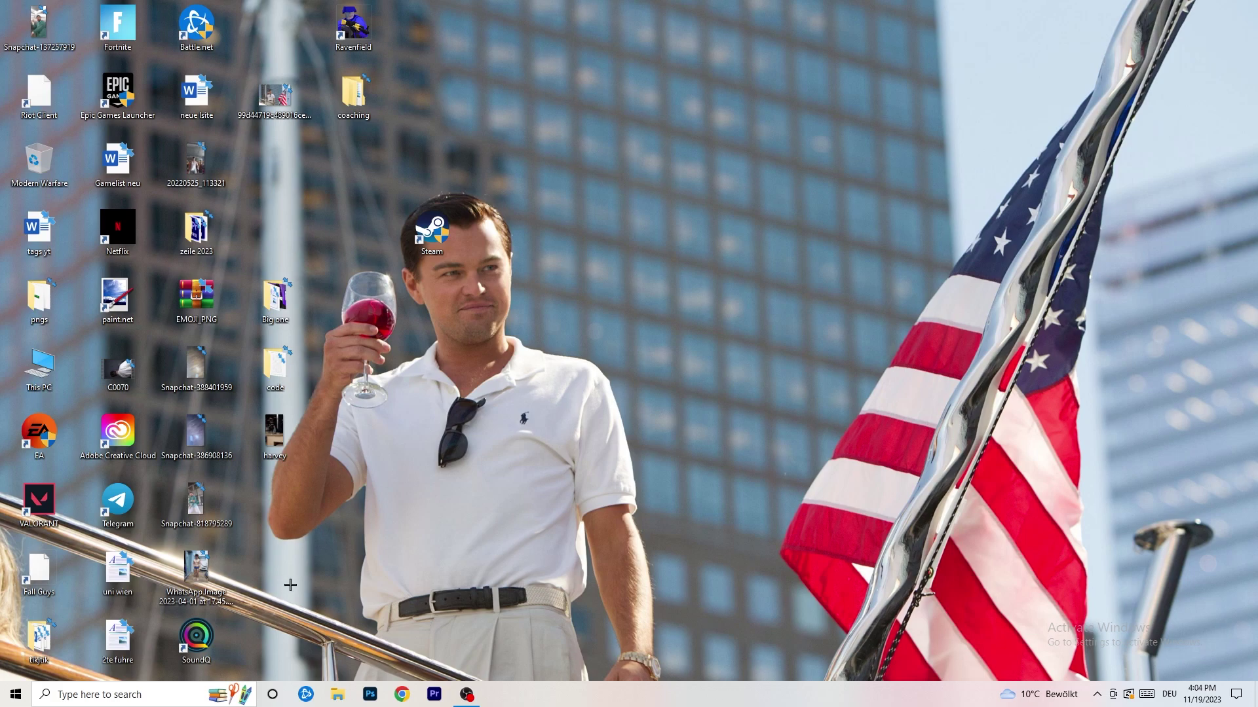
Step: Open the system Display settings and review the scale and layout options, including the available text and app sizes
left_click(11, 698)
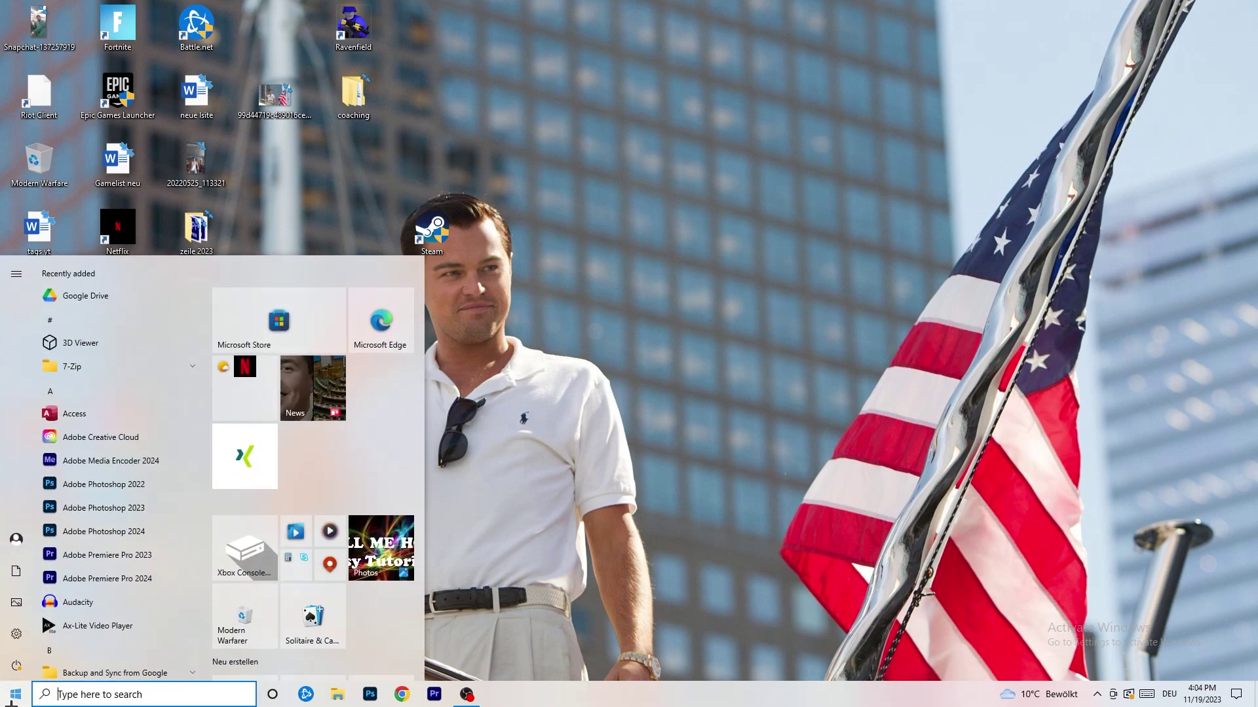
left_click(13, 641)
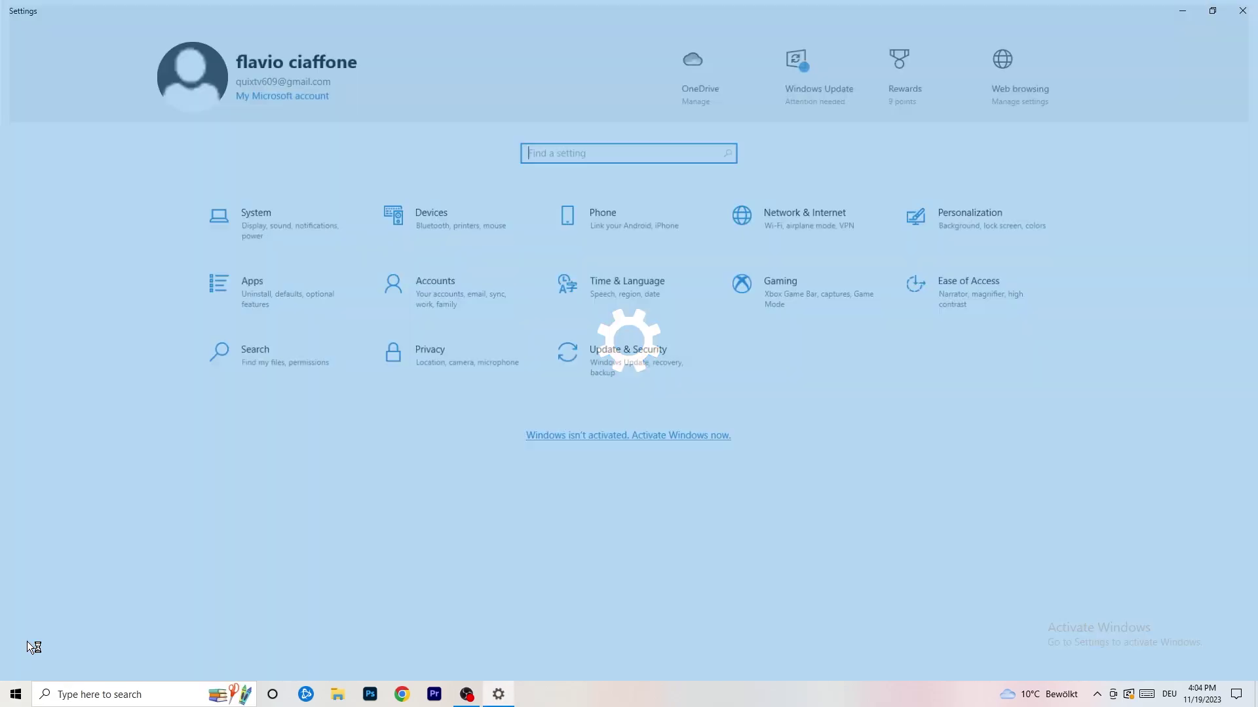
left_click(296, 212)
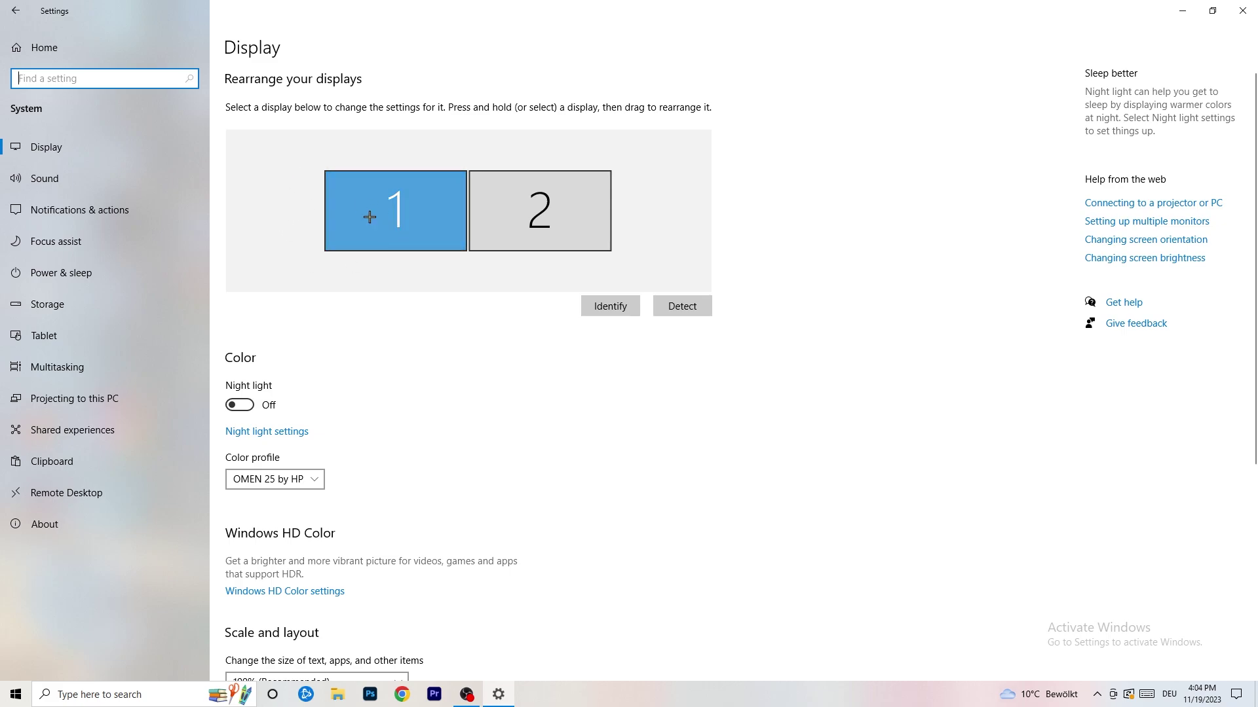
scroll(471, 239, "down", 5)
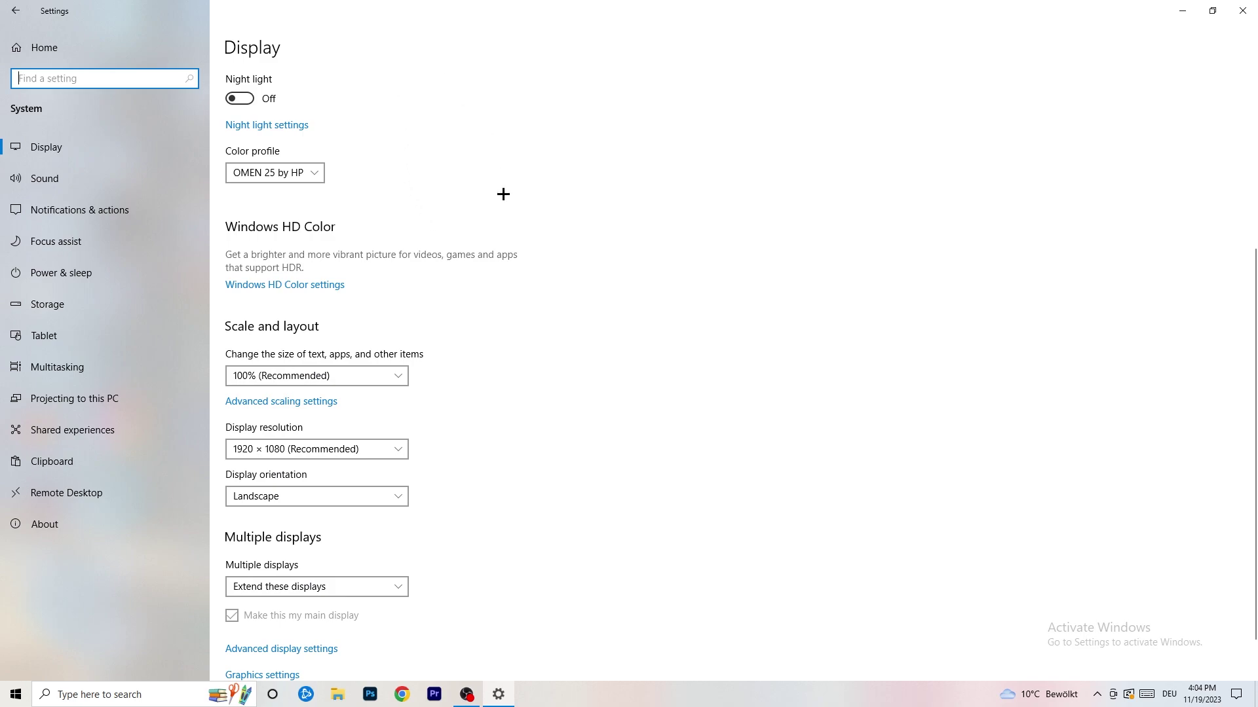
left_click(354, 378)
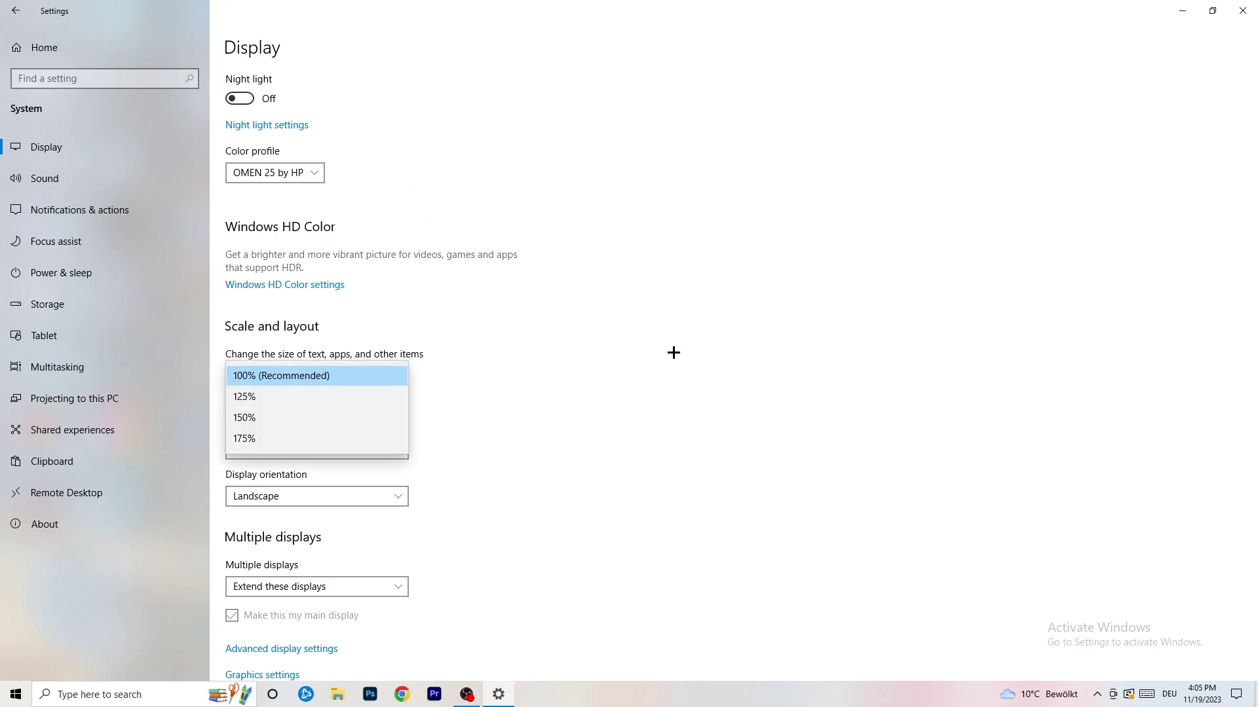
left_click(618, 353)
scroll(536, 361, "down", 1)
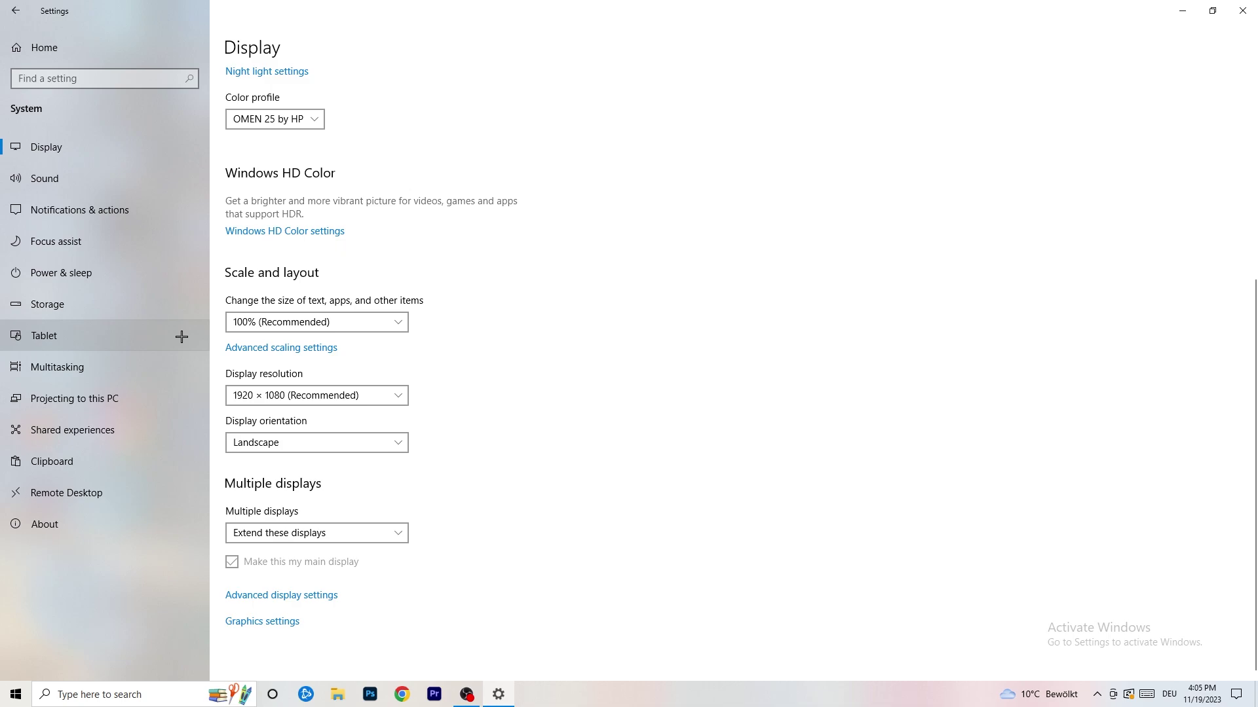
Step: Review the power plans, including the additional ones, through the additional power settings and close Power Options
left_click(93, 274)
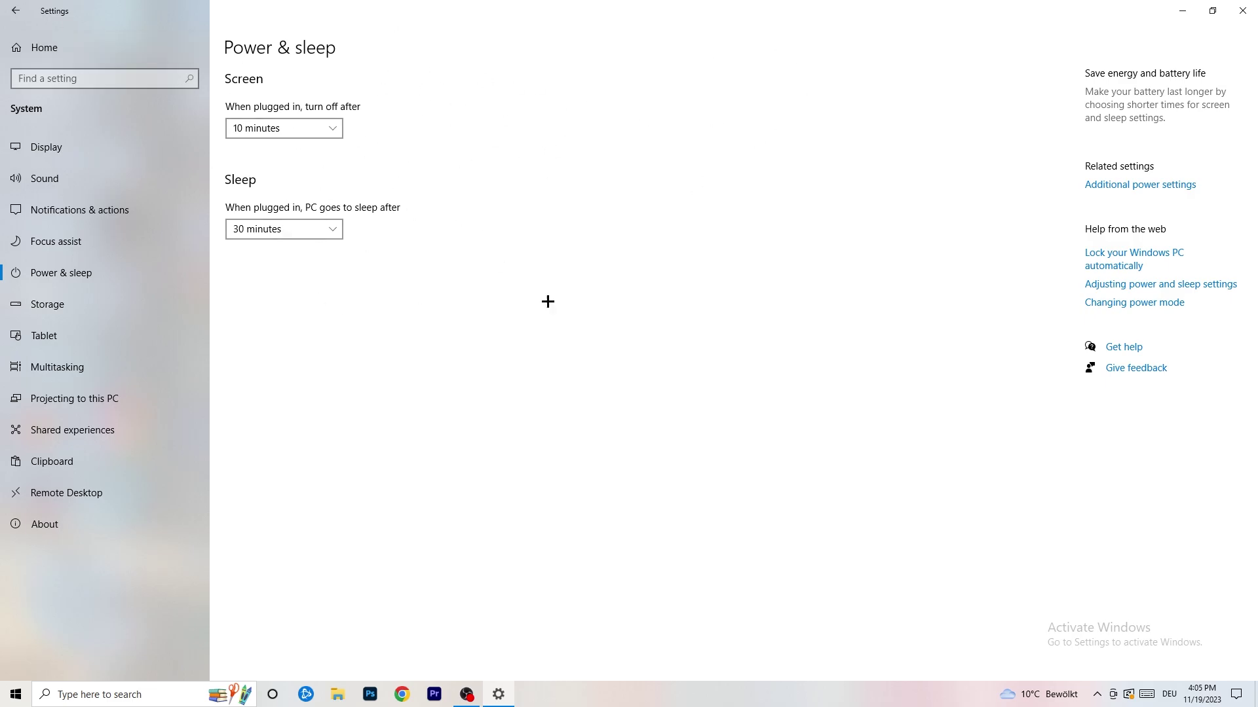
left_click(1140, 188)
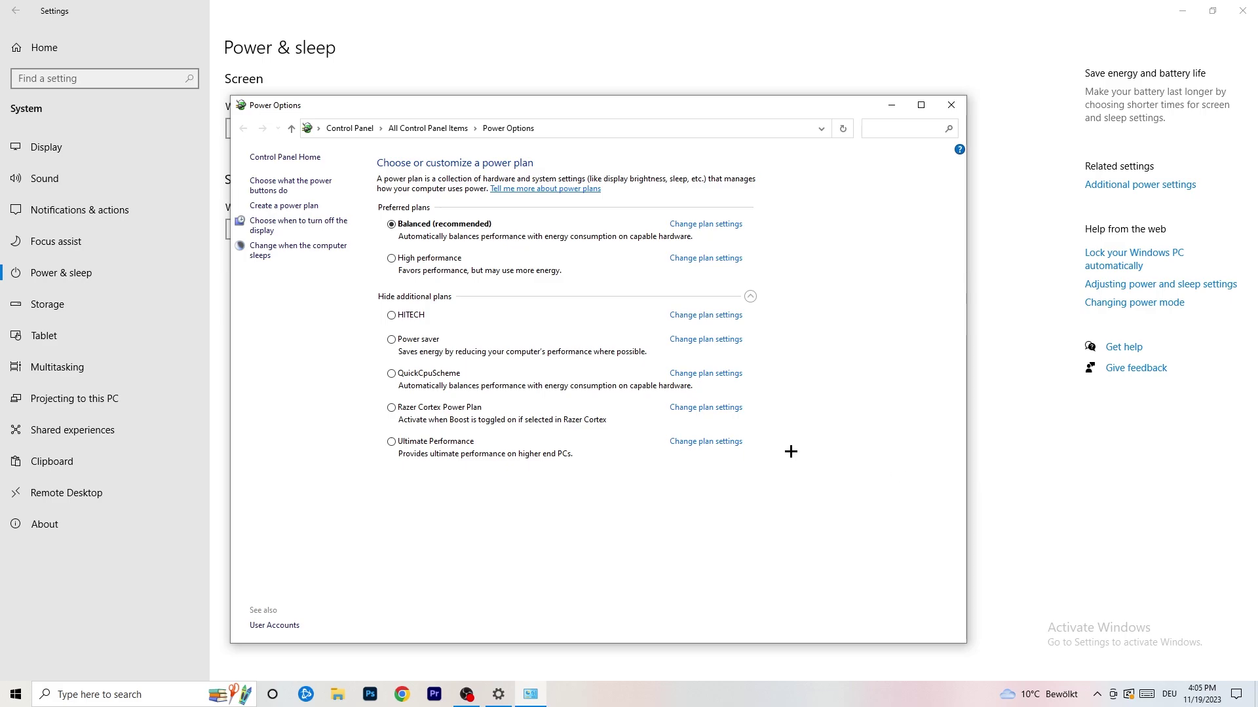
left_click(750, 296)
left_click(750, 296)
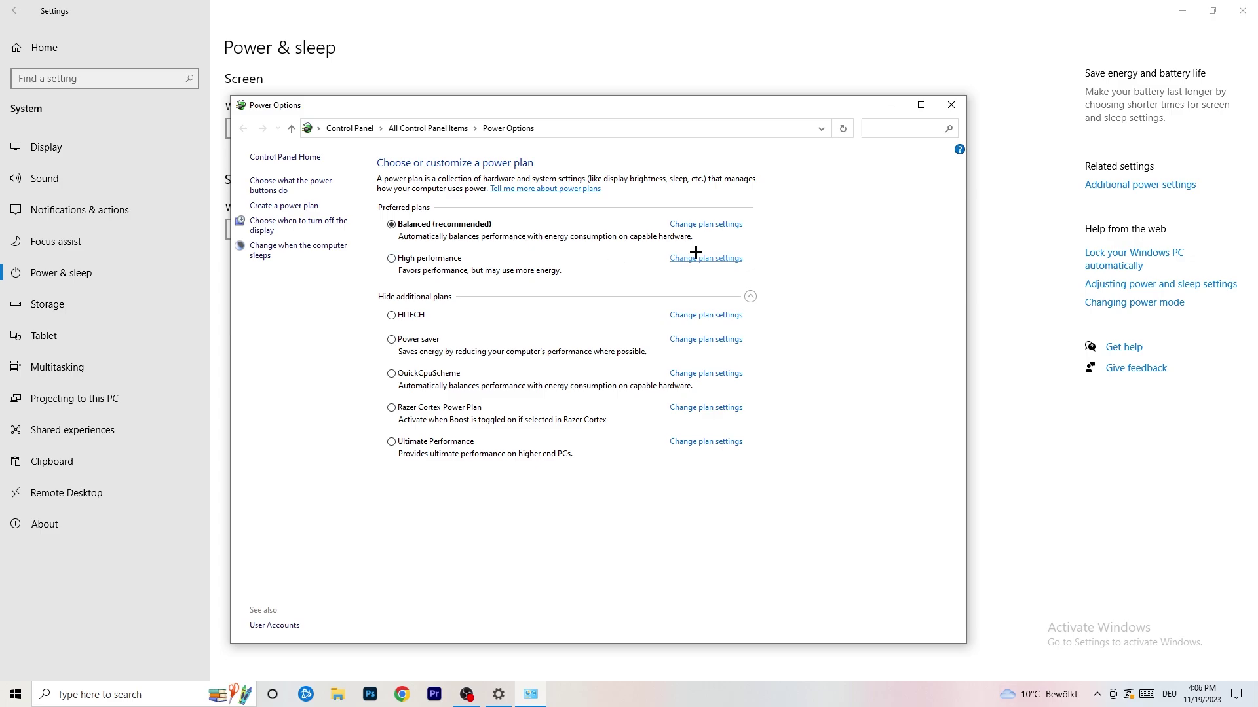
left_click(952, 106)
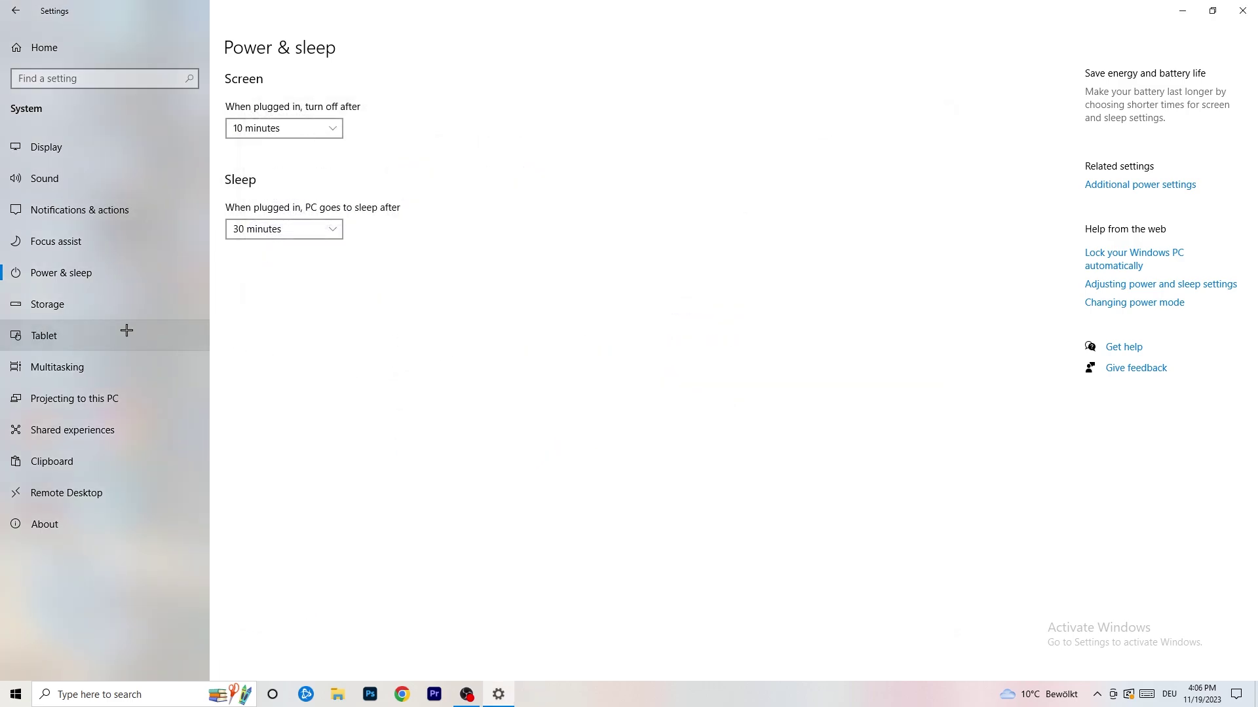
Step: Configure Storage Sense to delete temporary files that apps aren't using
left_click(87, 314)
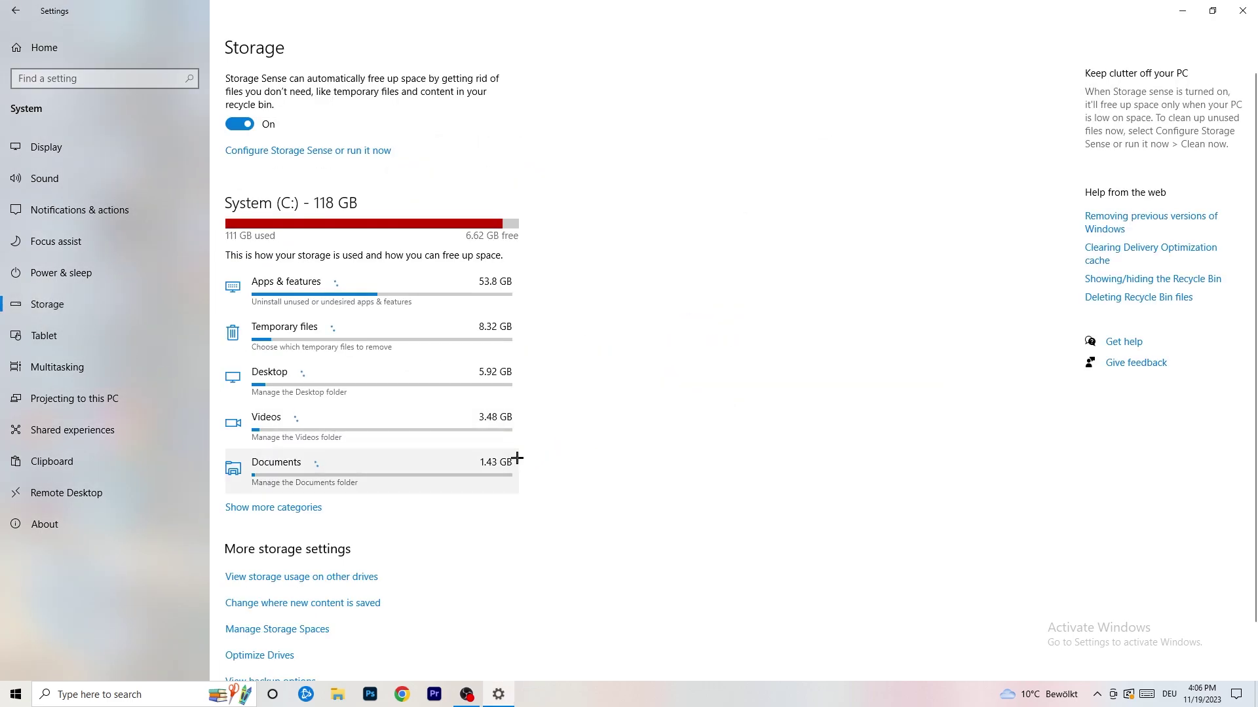
left_click(316, 151)
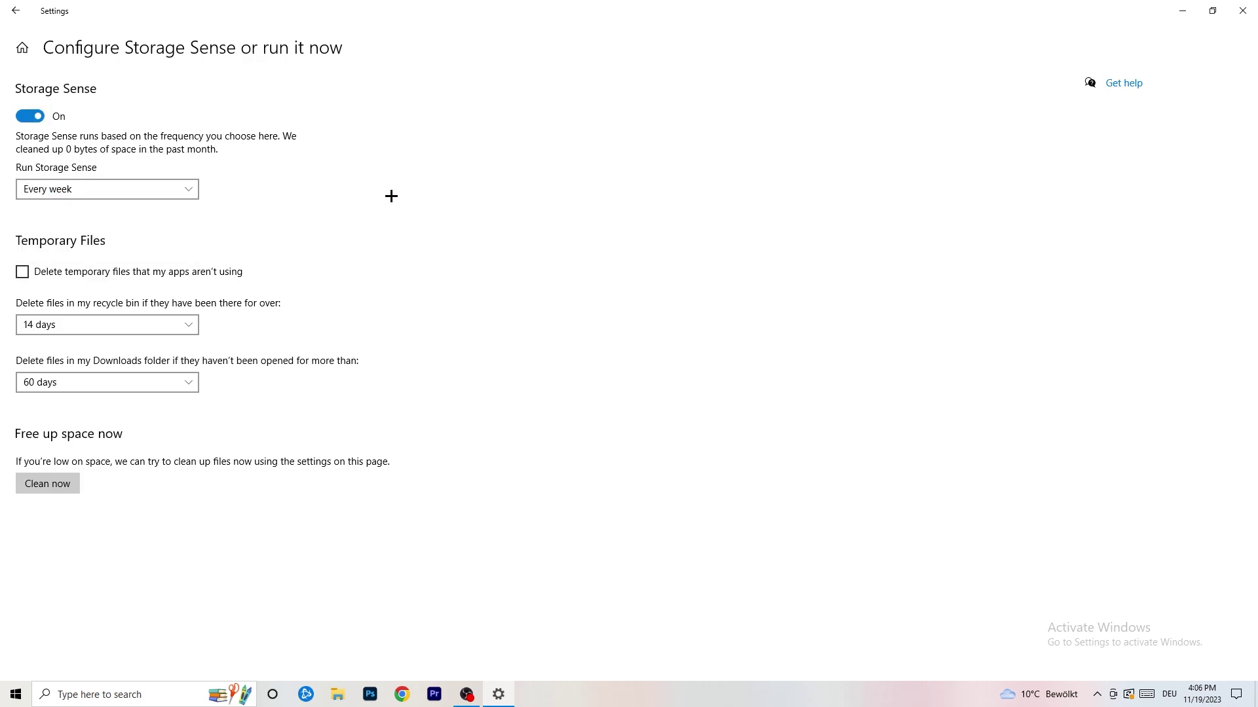
left_click(75, 273)
Step: Check the Storage Sense time options for deleting files from the recycle bin and the Downloads folder
left_click(95, 324)
left_click(434, 258)
left_click(180, 322)
left_click(482, 266)
left_click(116, 383)
left_click(494, 300)
left_click(128, 393)
left_click(618, 319)
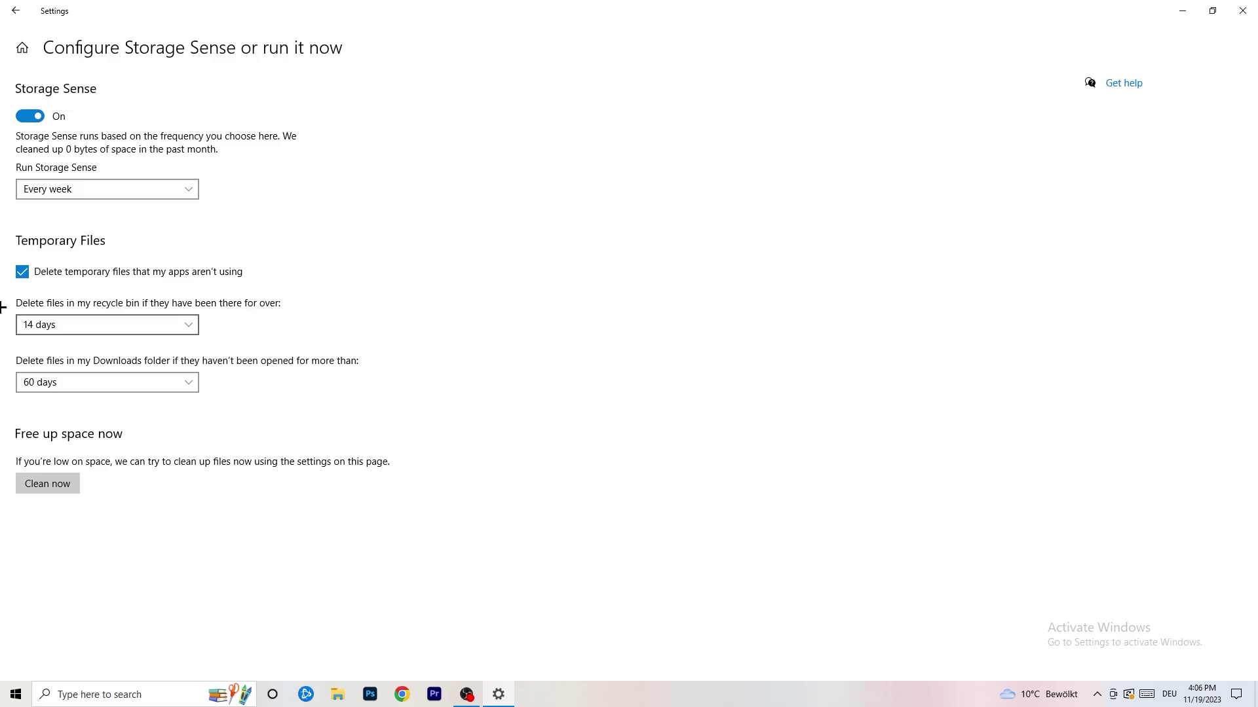
Step: Leave the Storage Sense page, review the Windows Update status under Update & Security and close Settings
key("alt+Left")
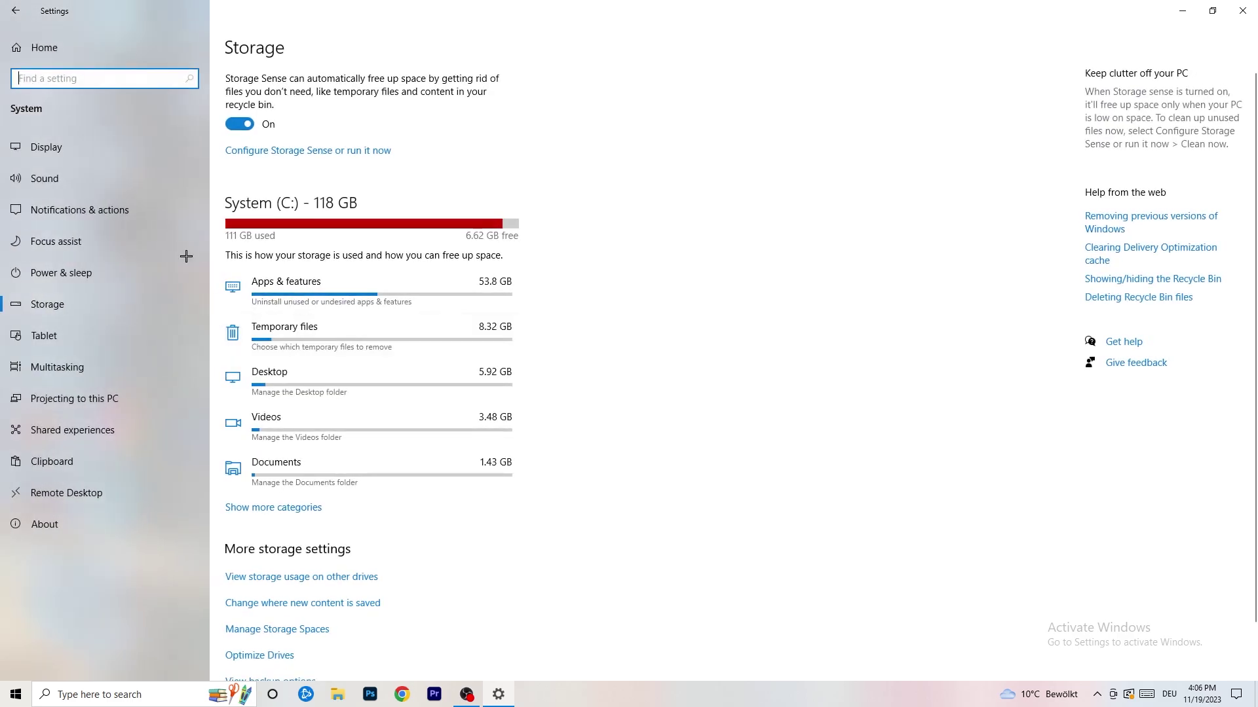
key("alt+Left")
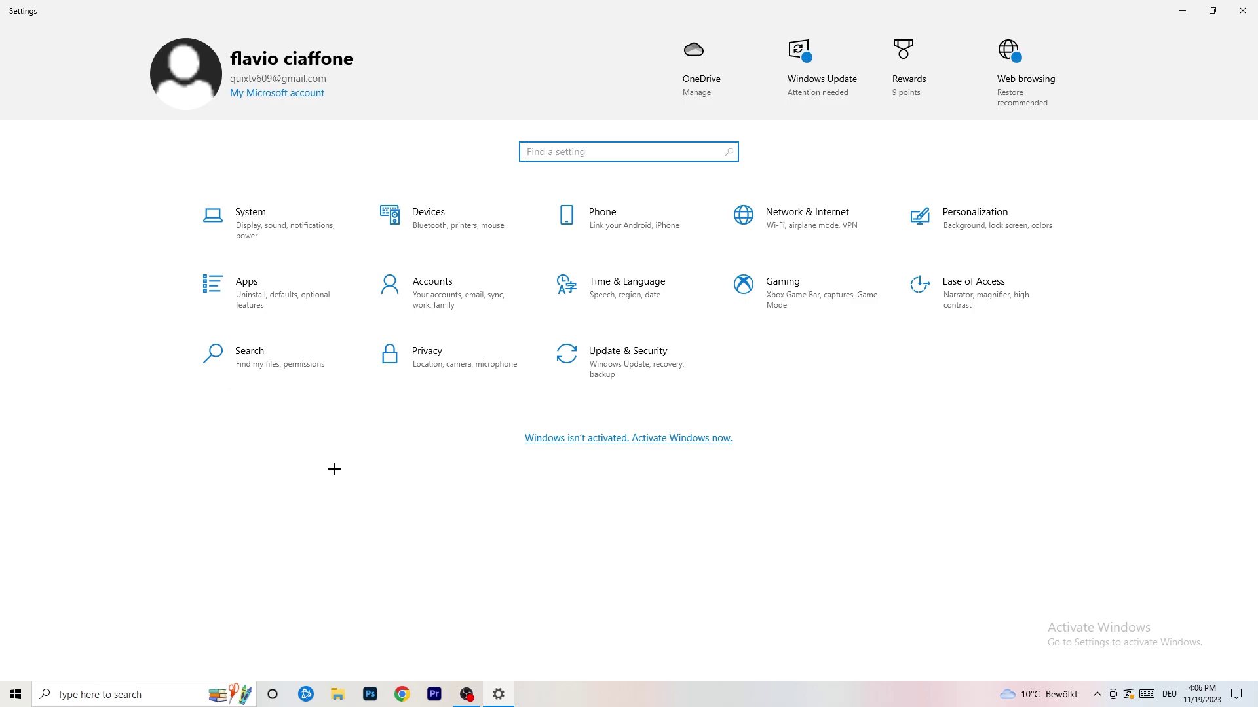
left_click(619, 369)
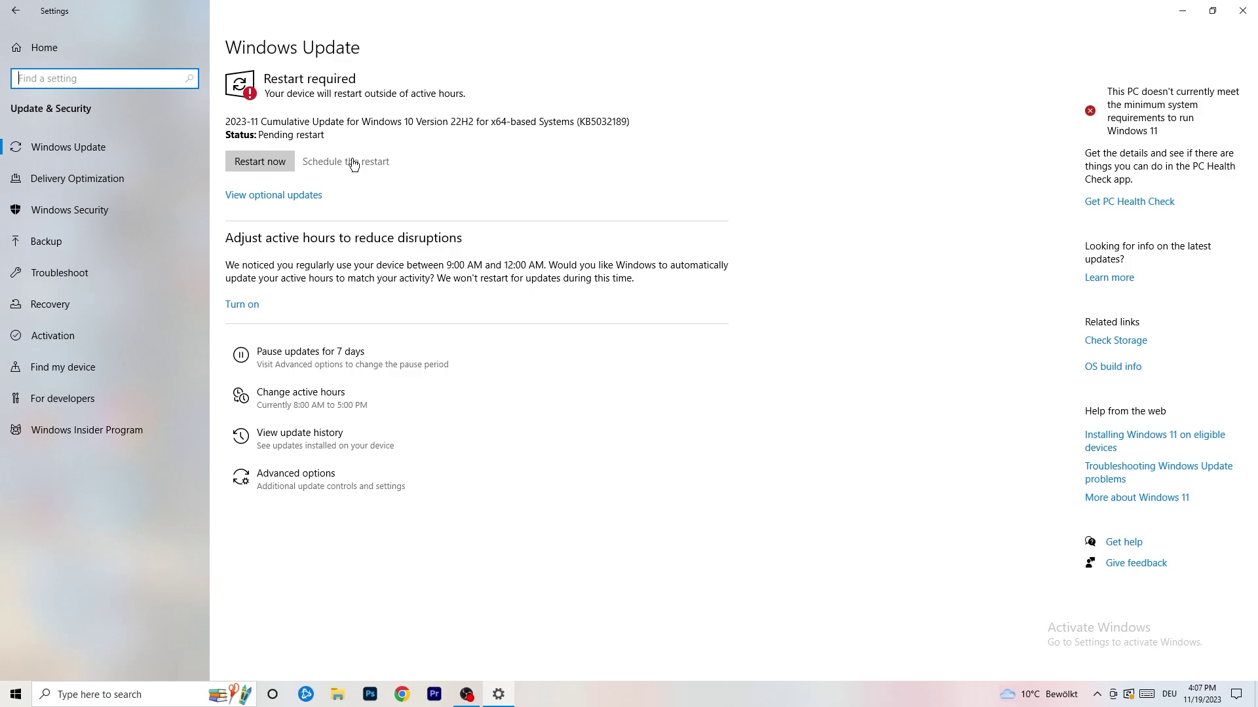
left_click(1242, 10)
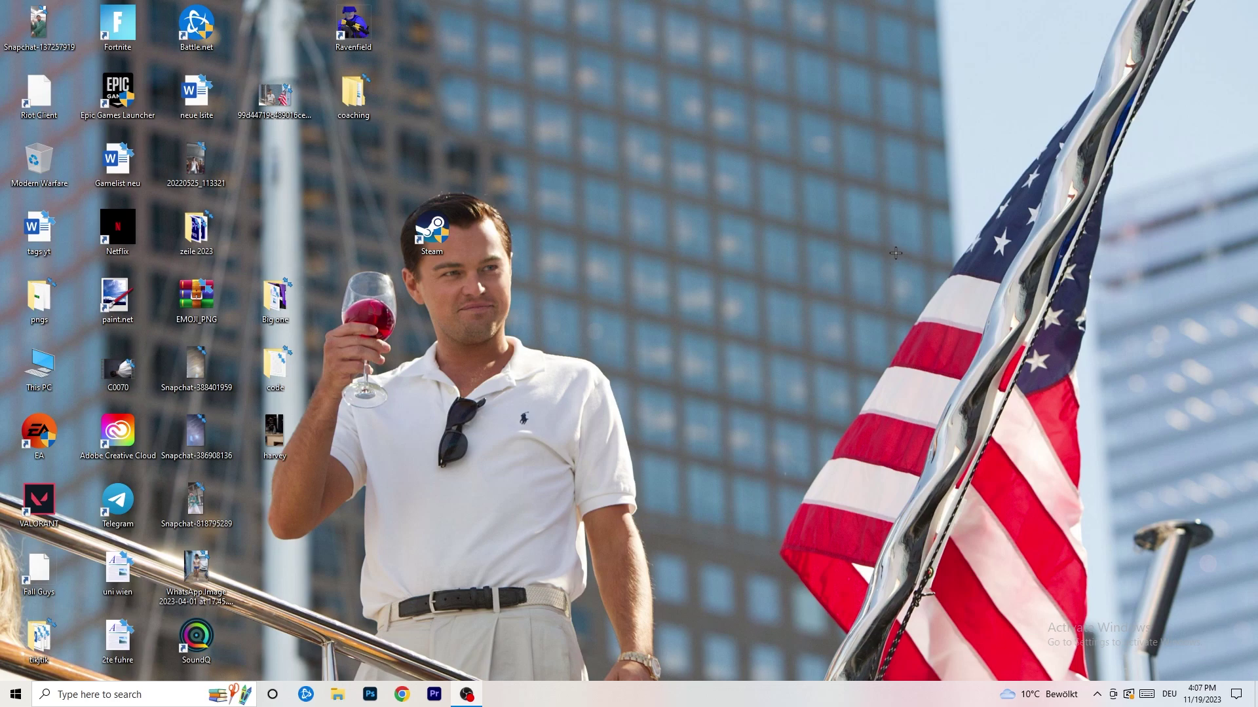
Step: Open NVIDIA Control Panel from the desktop, review the resolution and image preview settings, and close it
right_click(761, 275)
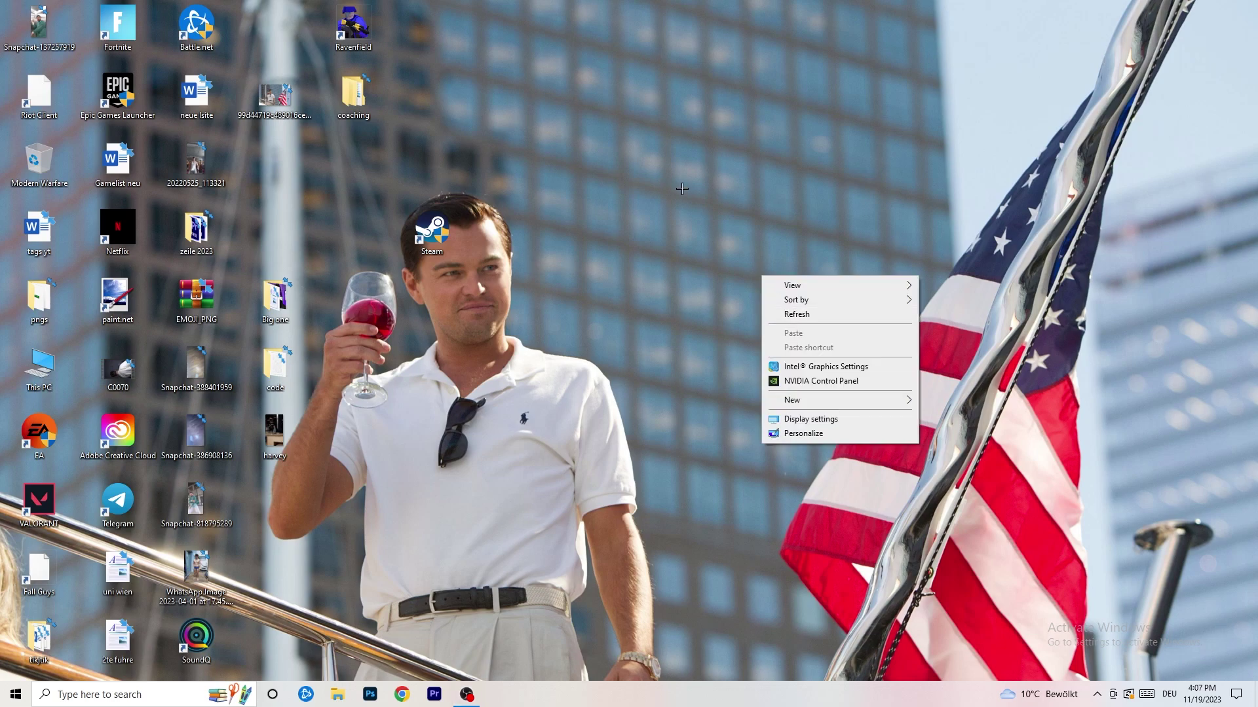
left_click(838, 383)
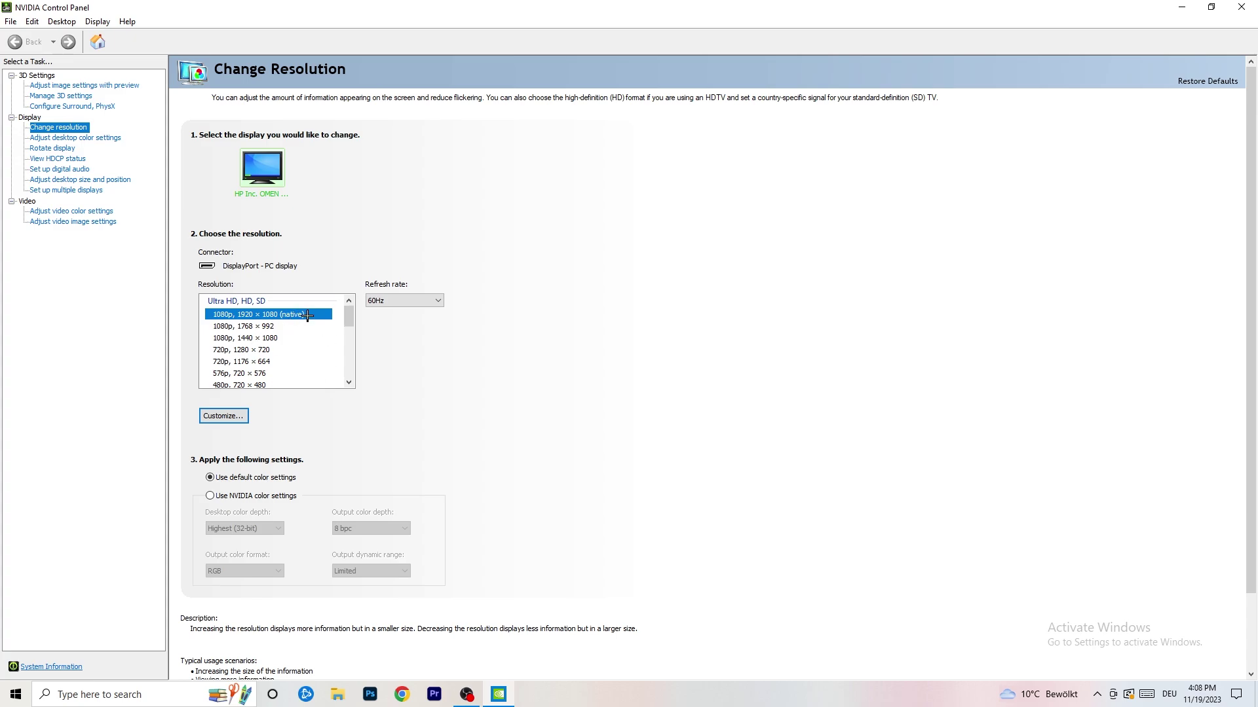
left_click(68, 88)
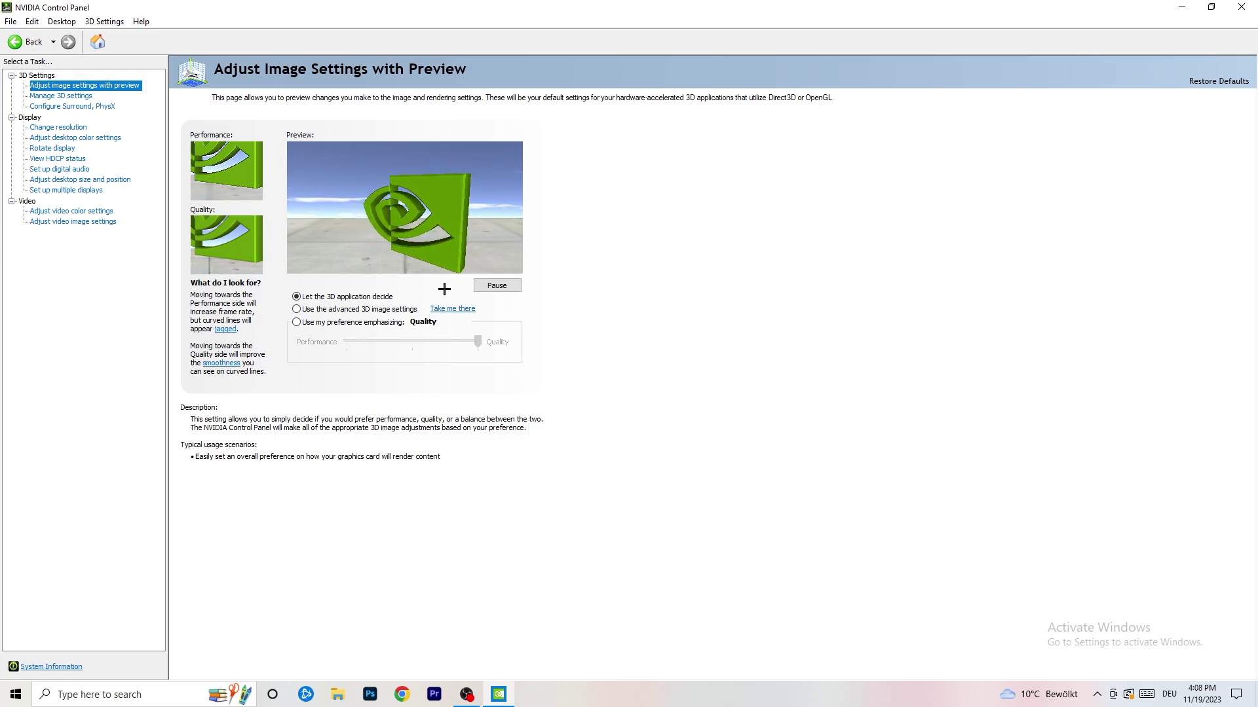
left_click(1241, 6)
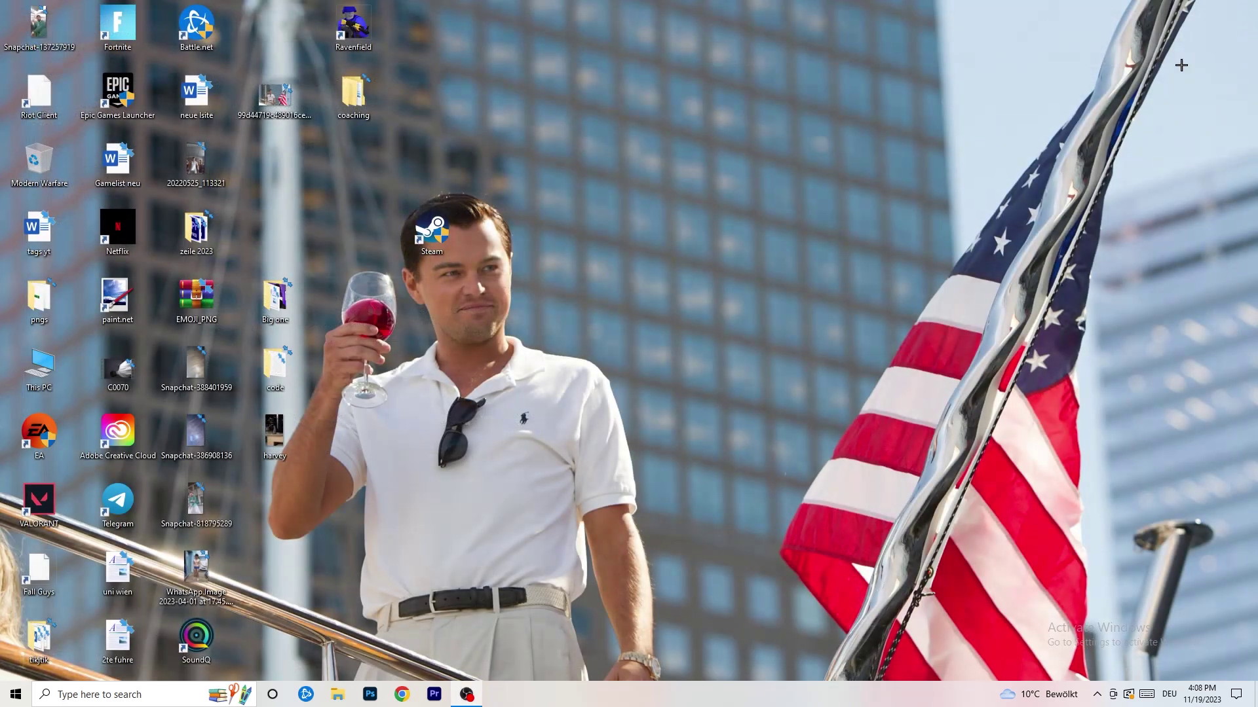